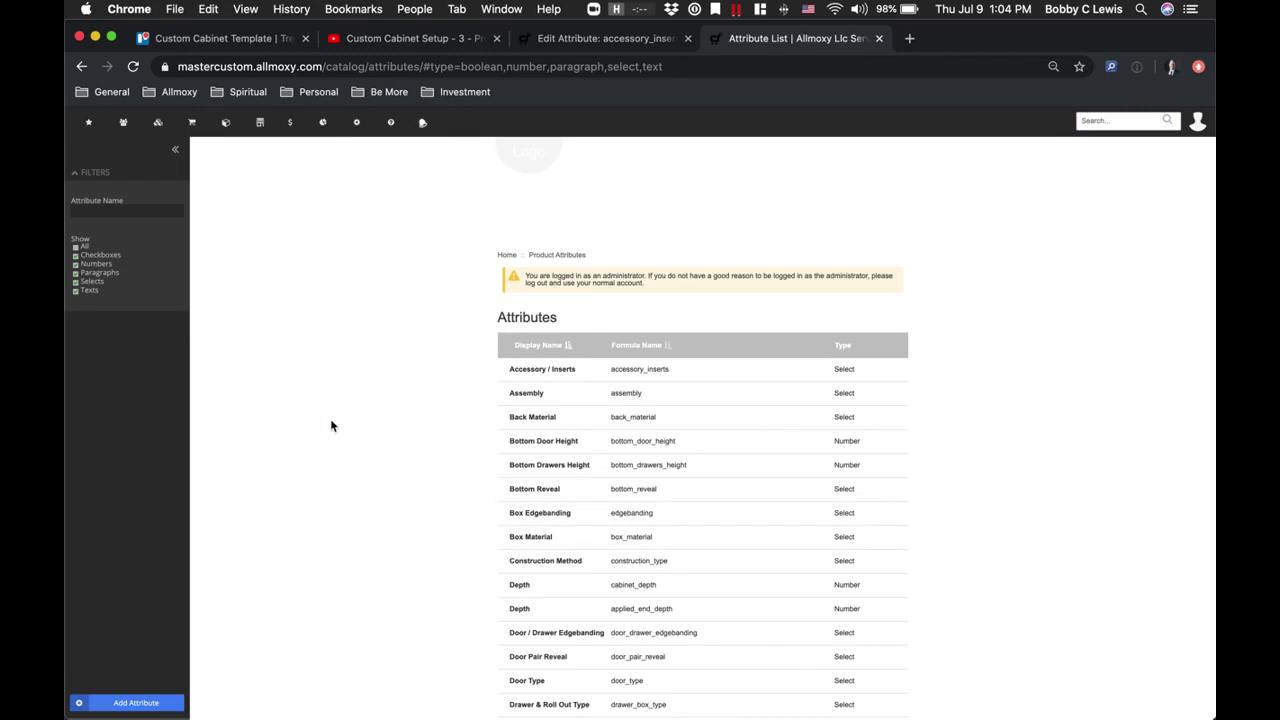
# Step: Look through the product attributes list and open the Accessory / Inserts attribute for editing
pyautogui.scroll(-10, 341, 432)
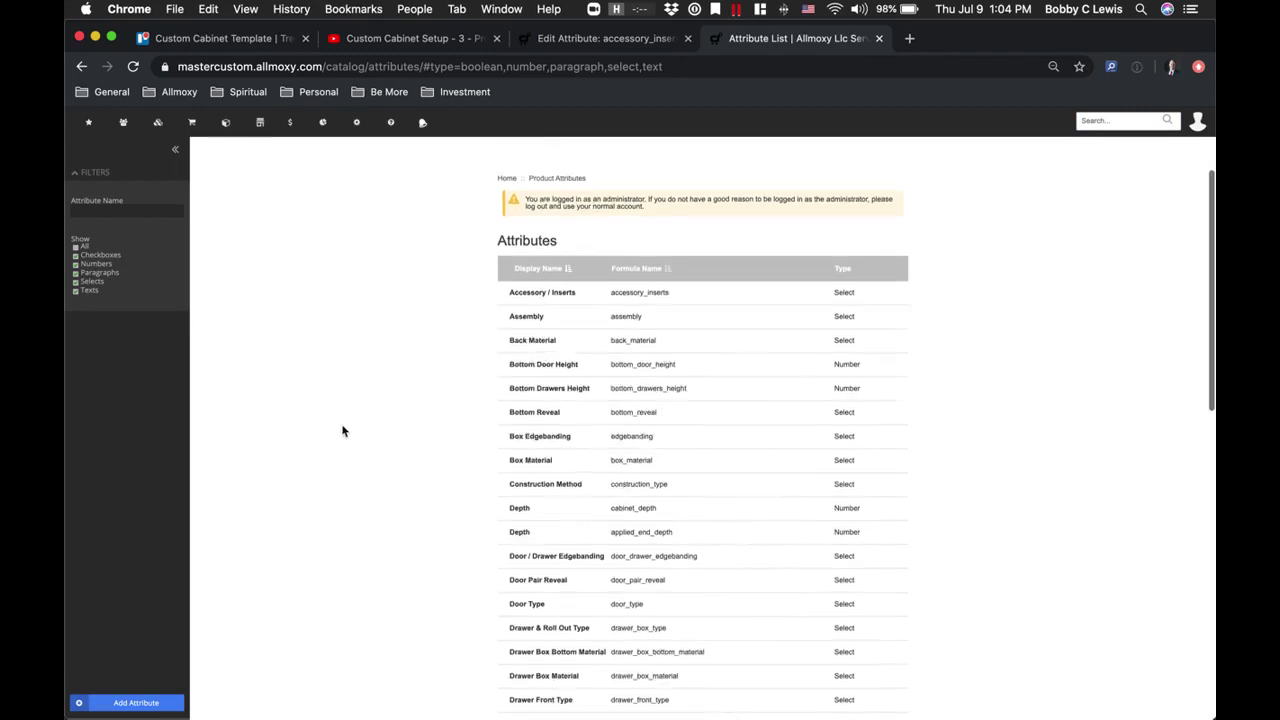
pyautogui.scroll(-5, 346, 434)
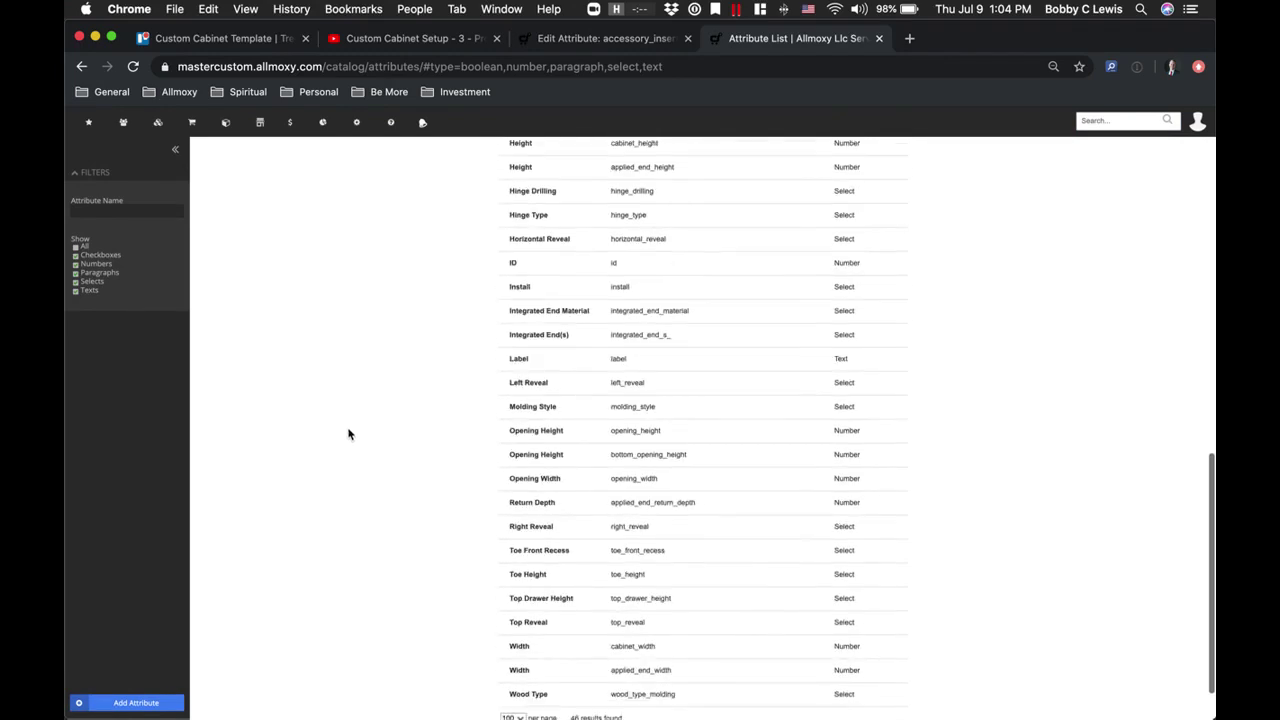
pyautogui.scroll(15, 350, 432)
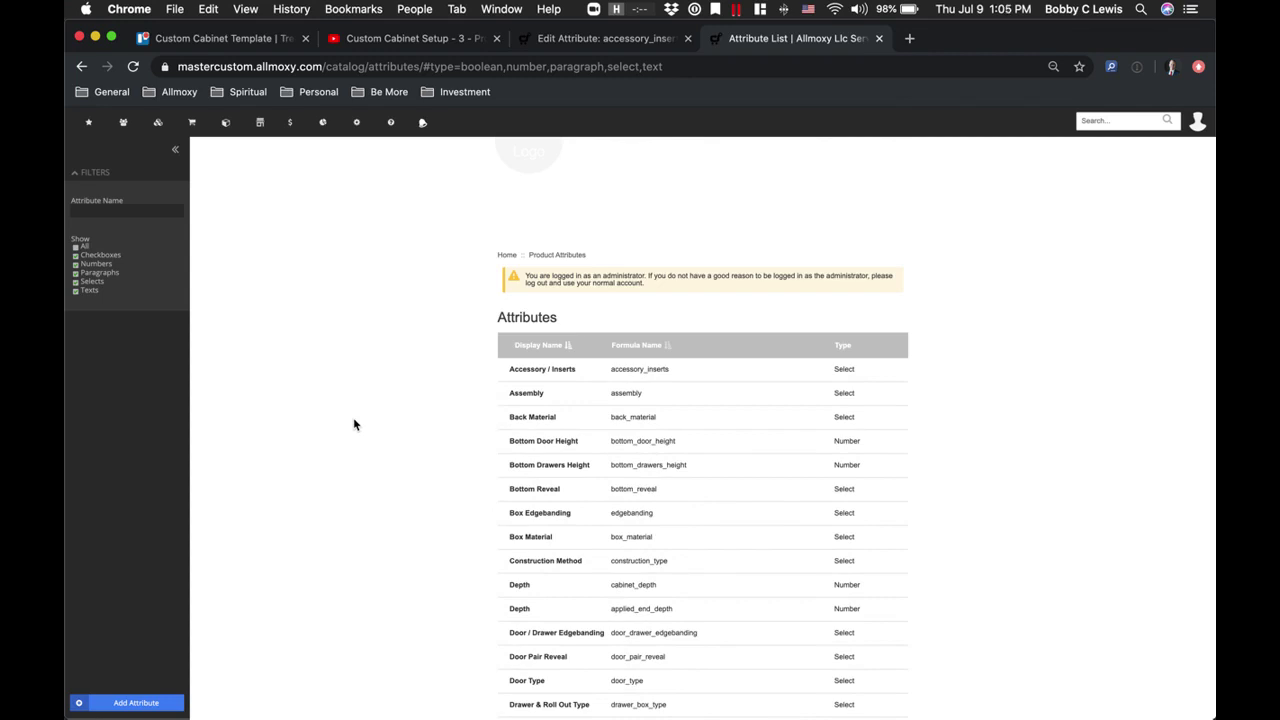
pyautogui.scroll(-15, 353, 421)
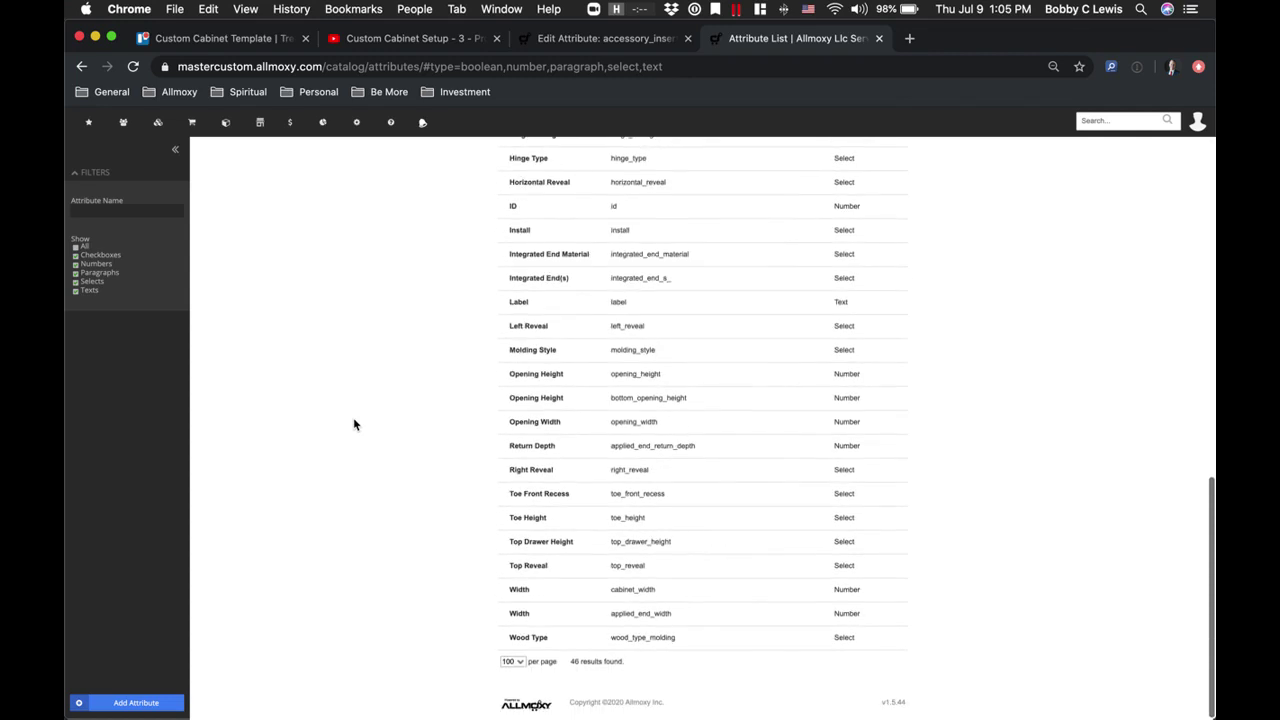
pyautogui.scroll(4, 354, 424)
pyautogui.scroll(8, 354, 424)
pyautogui.scroll(3, 354, 424)
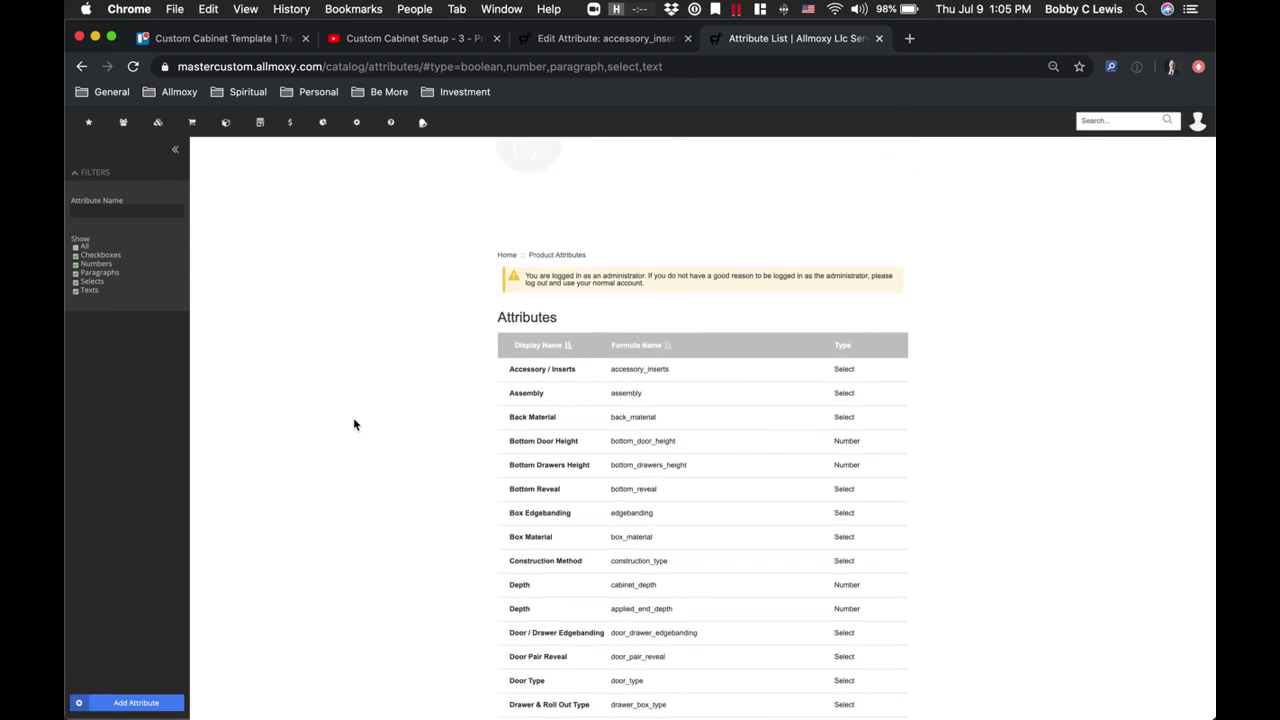
pyautogui.click(529, 375)
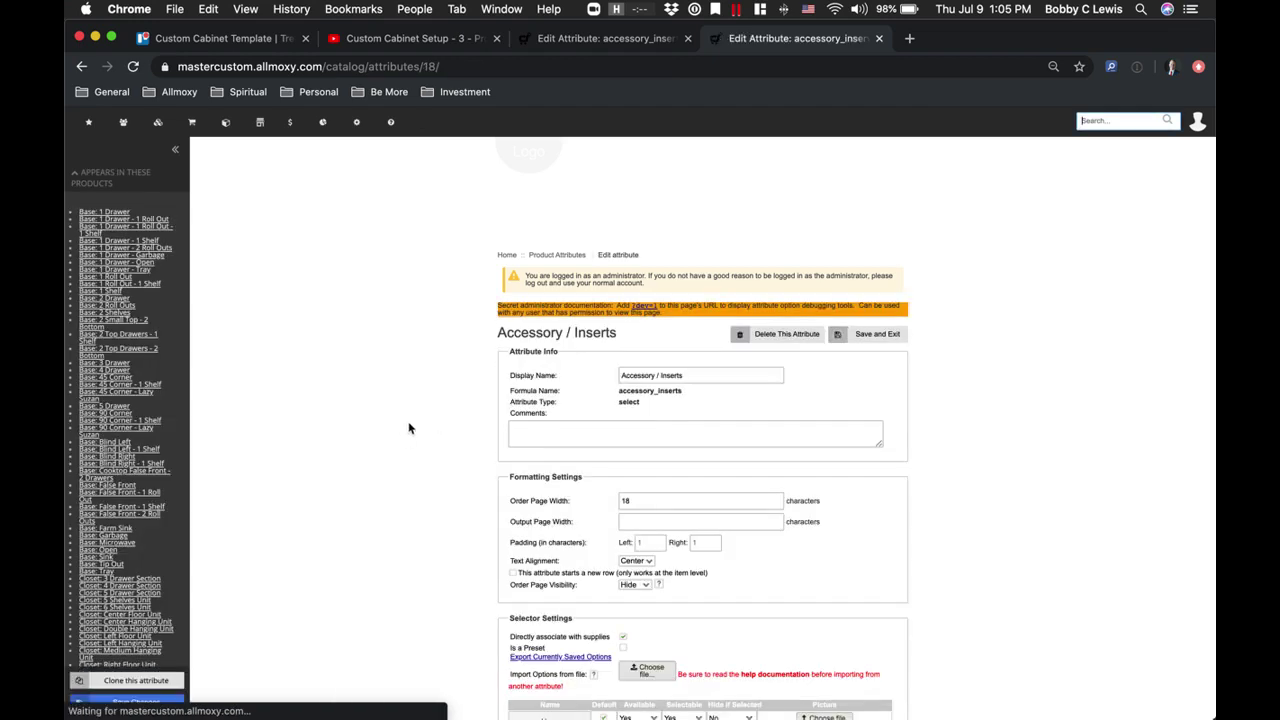
# Step: Examine the Accessory / Inserts formula name, the Comments field and the pricing columns of the options table
pyautogui.scroll(-2, 407, 420)
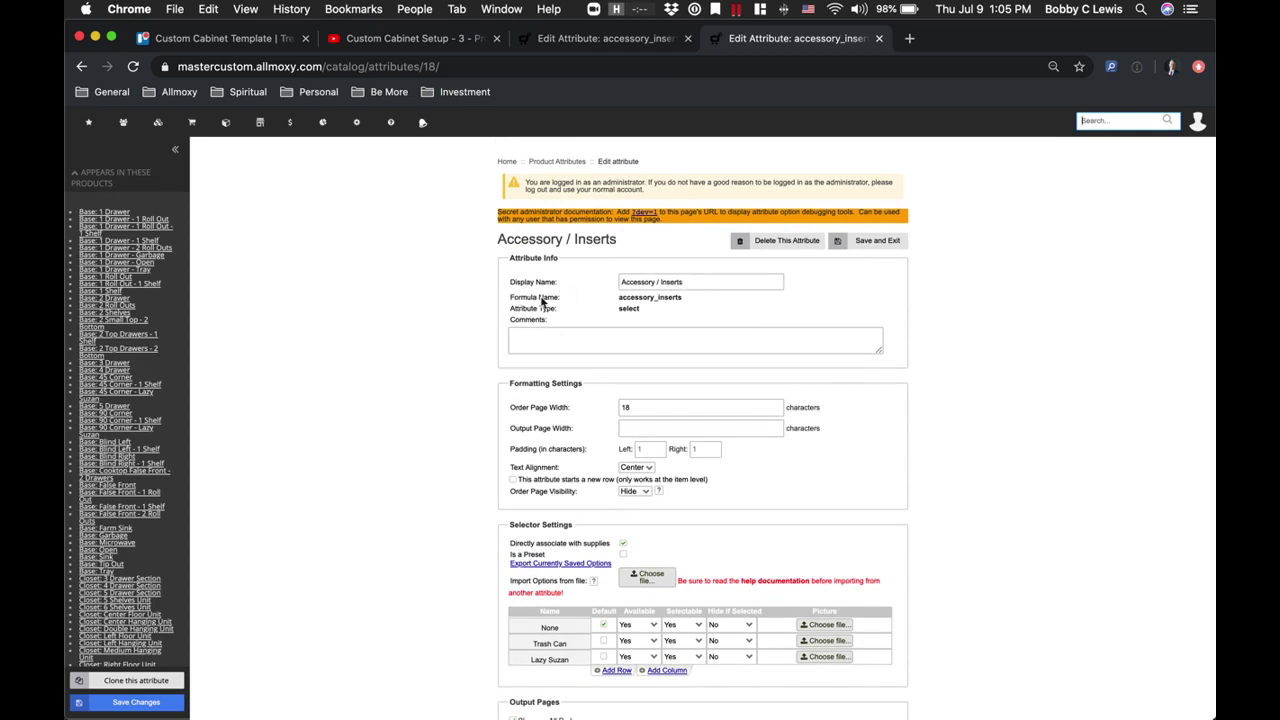
pyautogui.moveTo(686, 301); pyautogui.dragTo(614, 304)
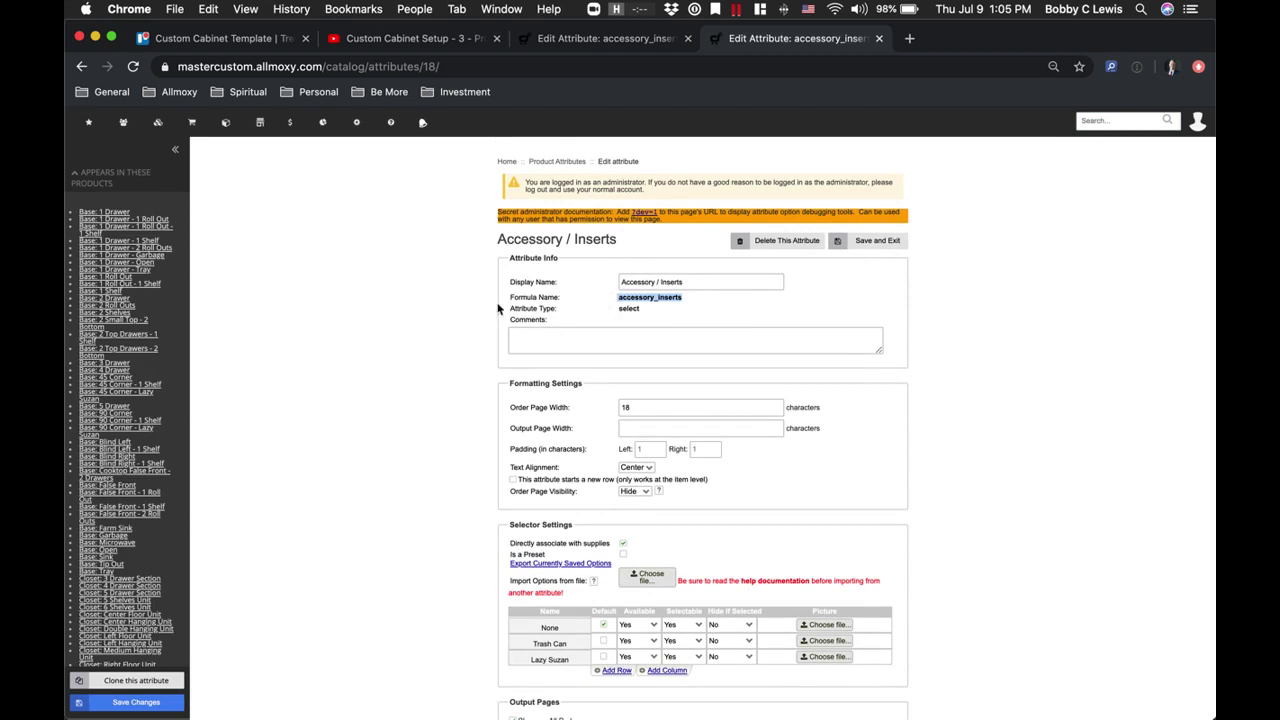
pyautogui.click(461, 308)
pyautogui.moveTo(619, 297); pyautogui.dragTo(681, 299)
pyautogui.scroll(-2, 684, 298)
pyautogui.click(684, 280)
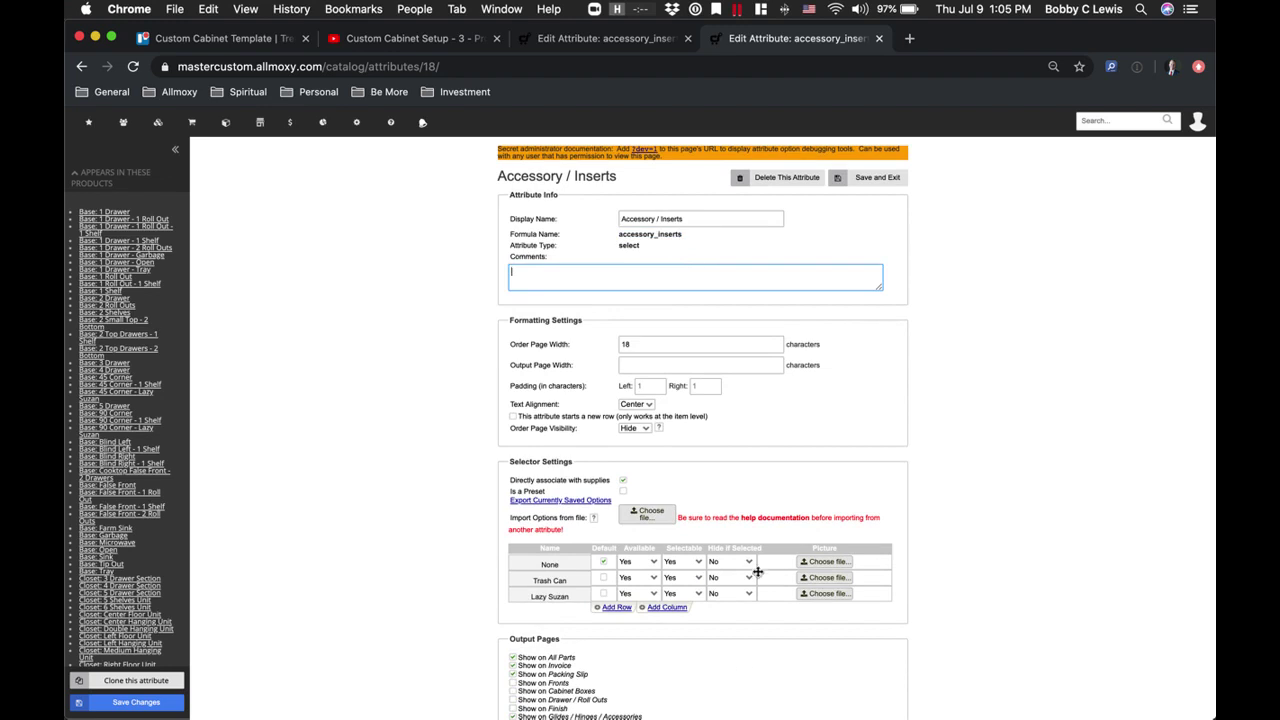
pyautogui.hscroll(4, 760, 570)
pyautogui.hscroll(2, 760, 567)
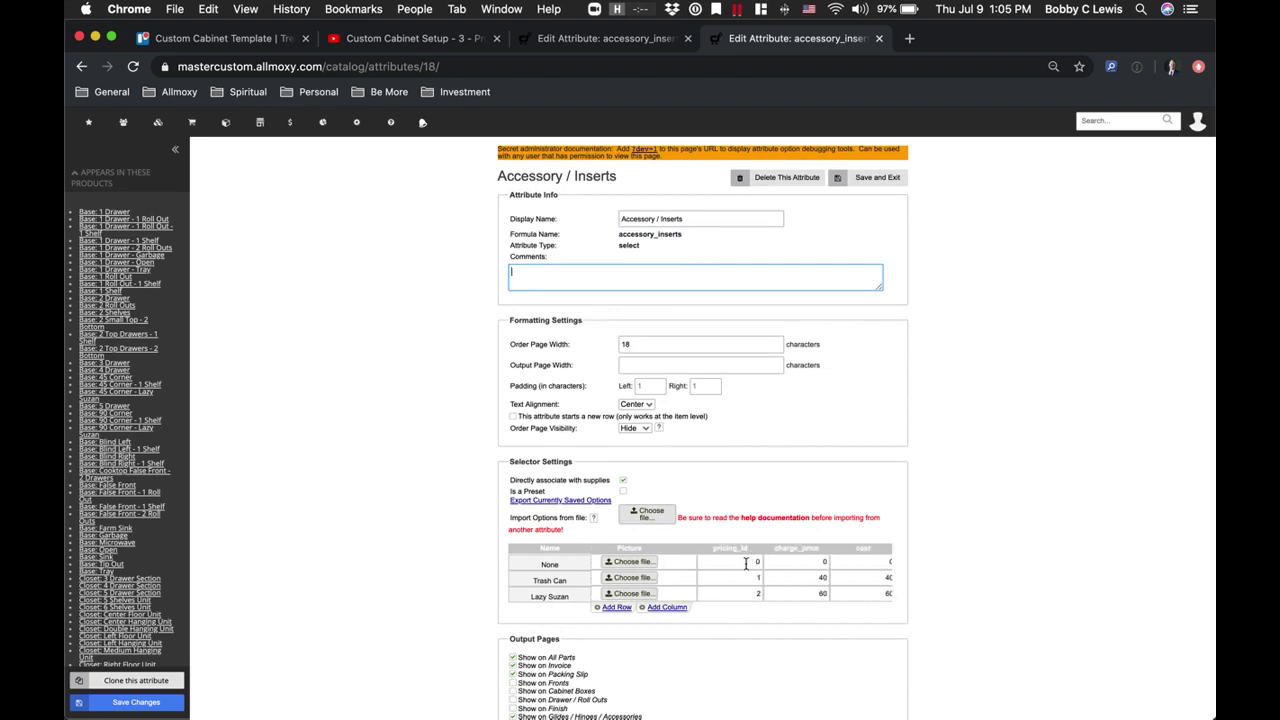
pyautogui.click(388, 264)
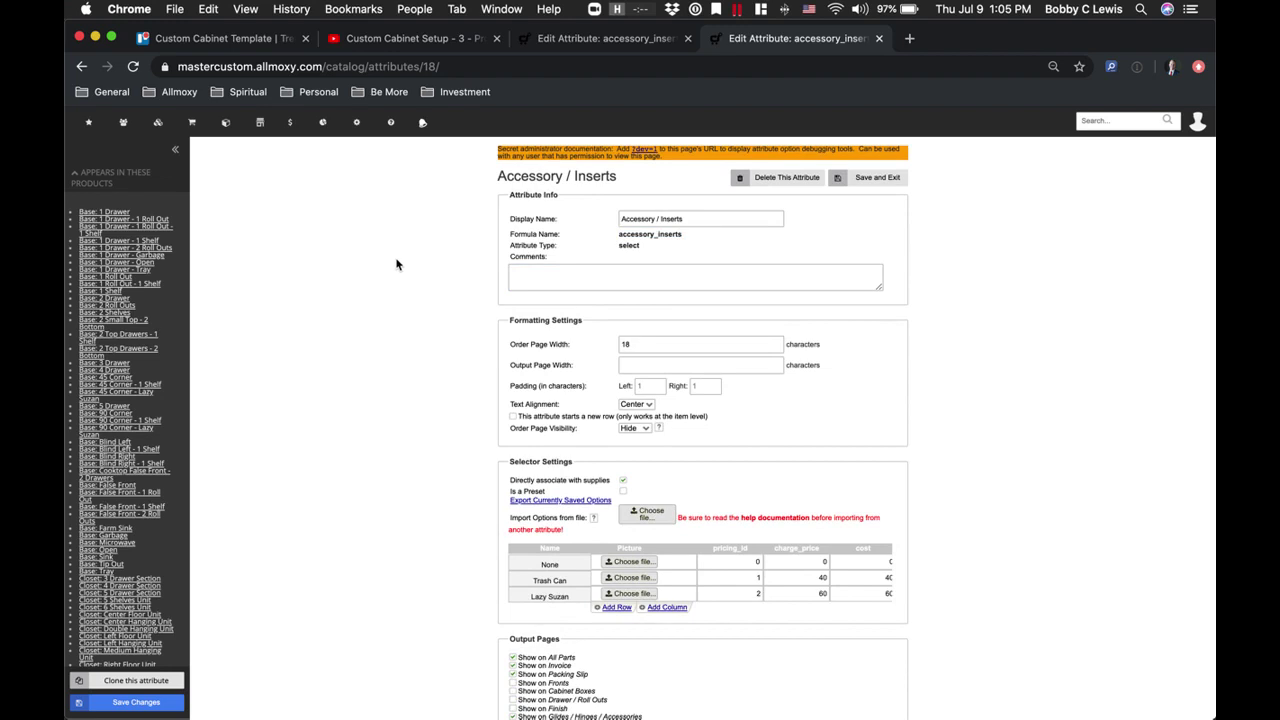
# Step: Review the Order Page Width and Output Page Width fields in Formatting Settings
pyautogui.scroll(1, 396, 264)
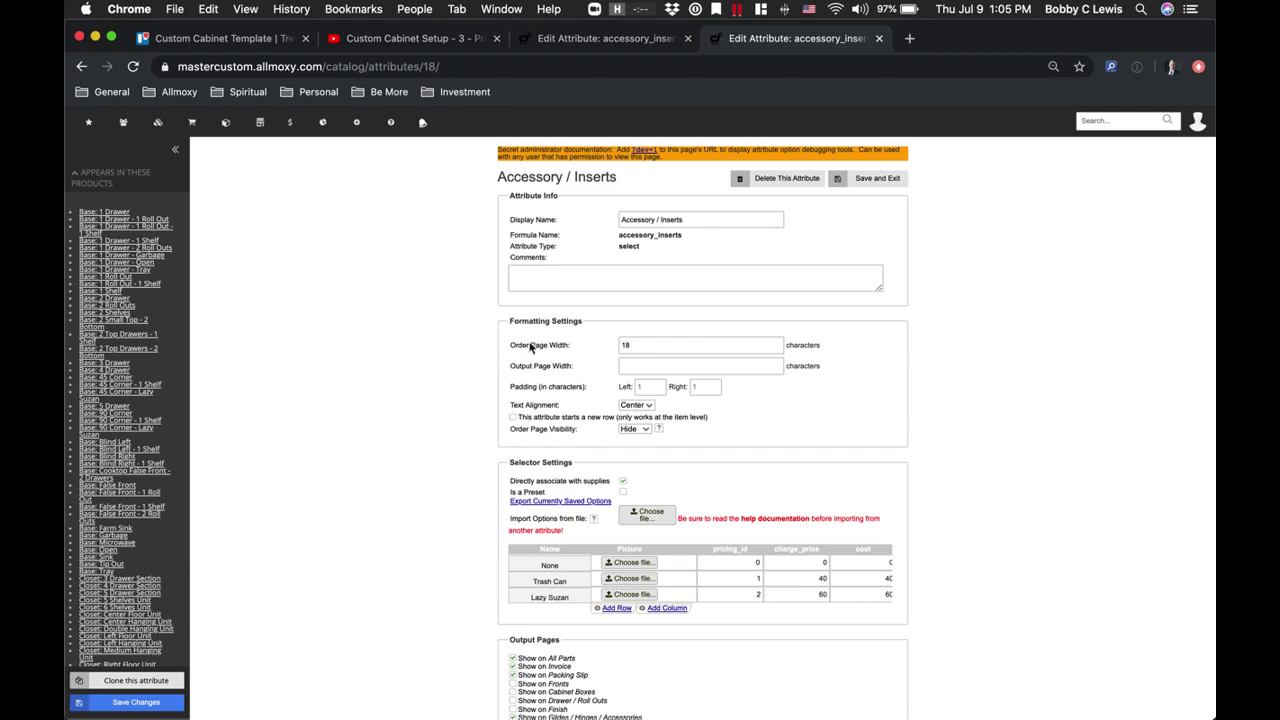
pyautogui.doubleClick(626, 345)
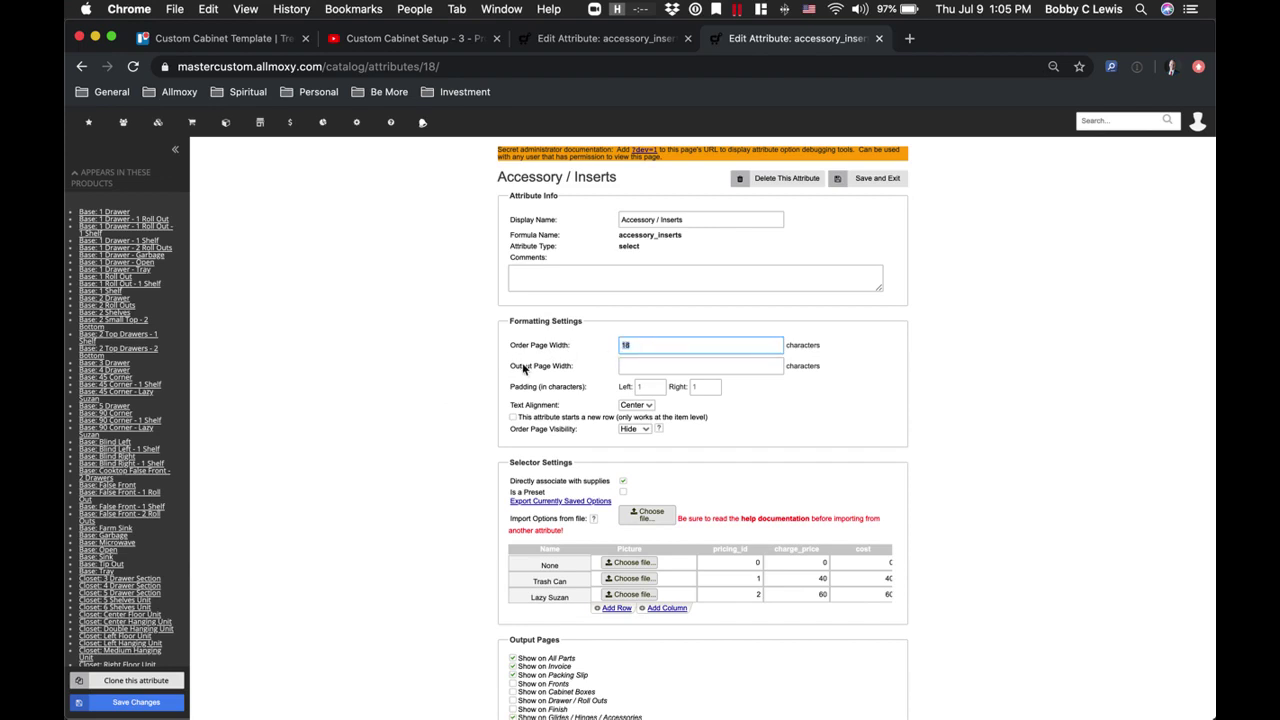
pyautogui.click(633, 368)
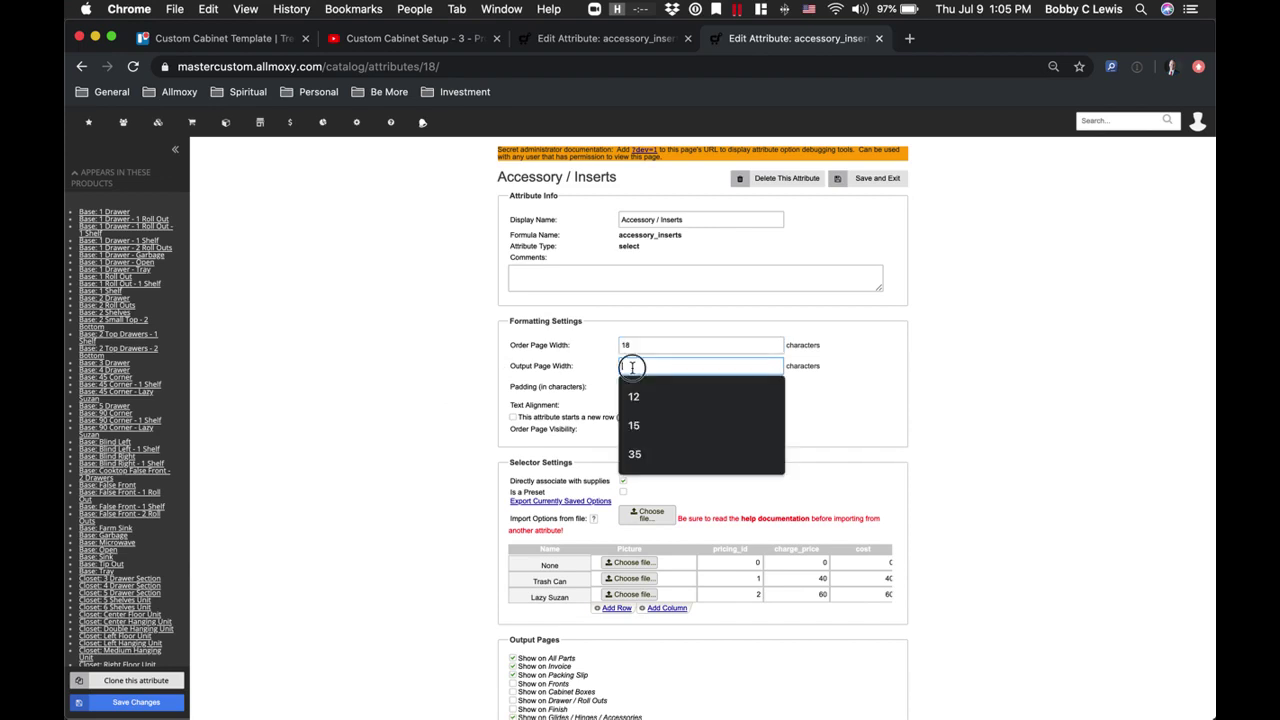
pyautogui.click(322, 366)
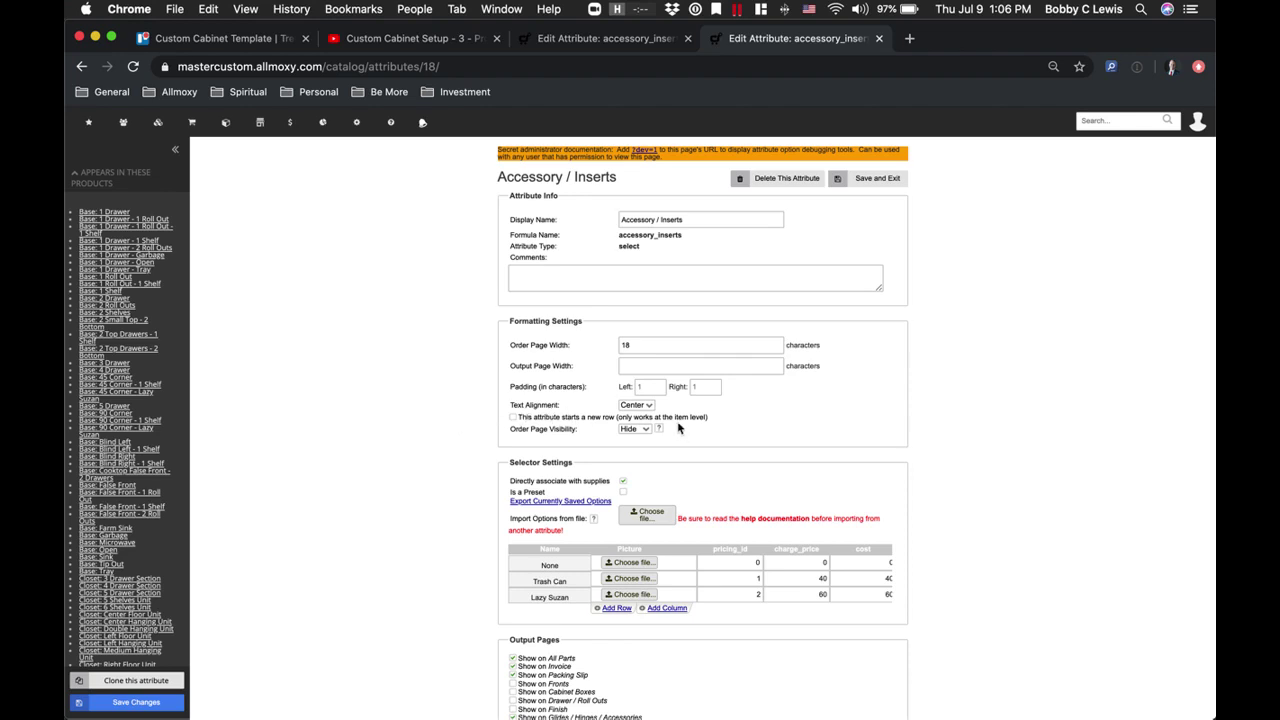
# Step: Inspect the Default, Available, Selectable and Hide If Selected columns of the selector options table
pyautogui.scroll(-2, 398, 446)
pyautogui.scroll(-3, 398, 446)
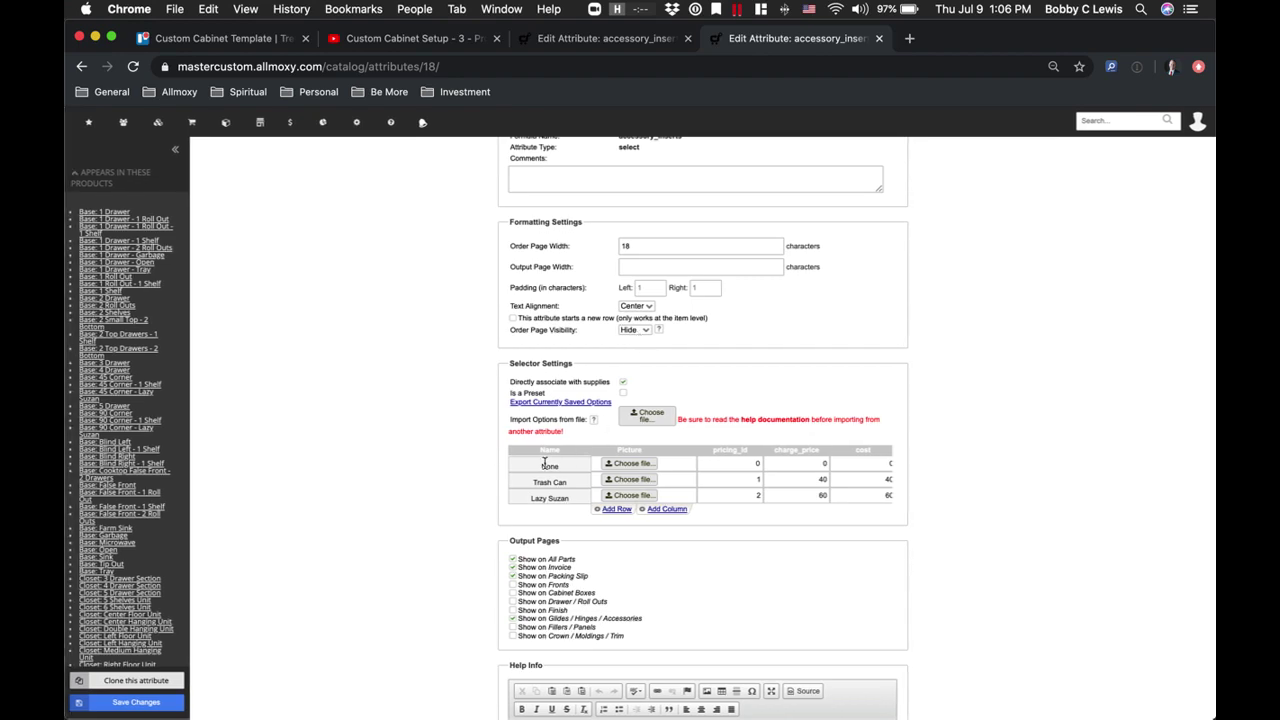
pyautogui.hscroll(-5, 600, 469)
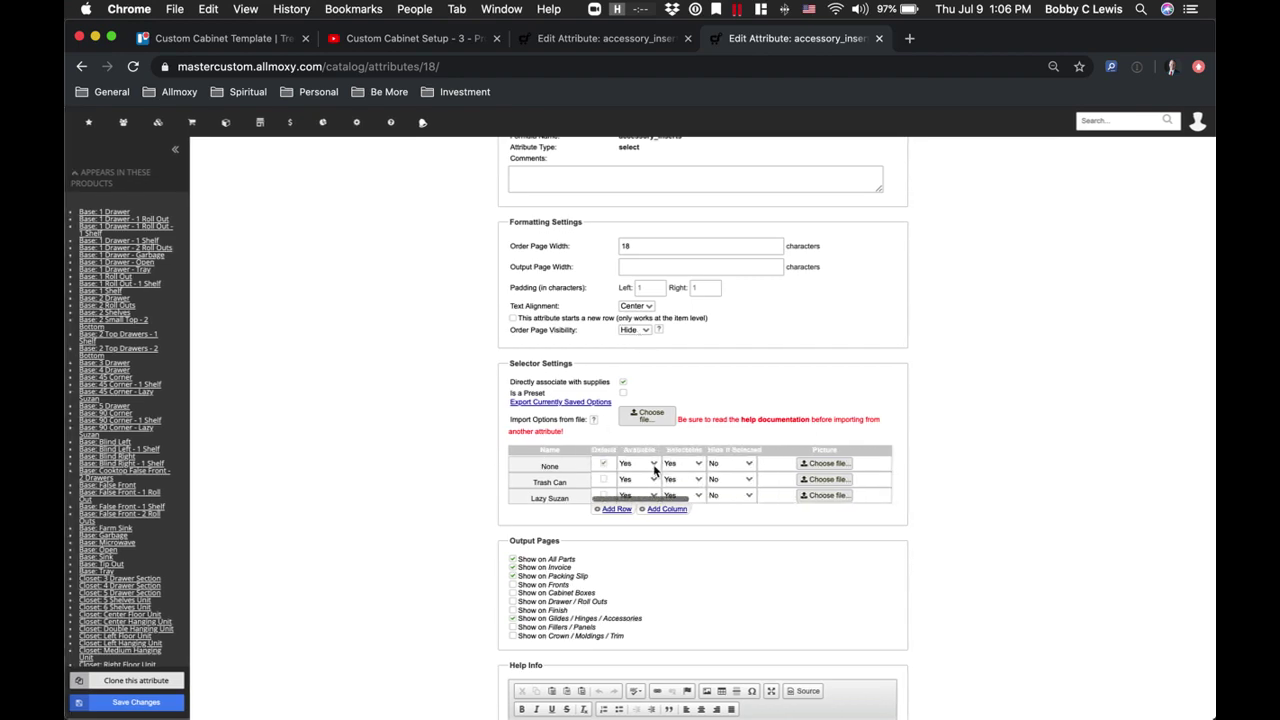
pyautogui.click(604, 464)
# Step: Check the Order Page Visibility choices in Formatting Settings and leave Hide selected
pyautogui.click(645, 332)
pyautogui.click(640, 319)
pyautogui.click(392, 379)
pyautogui.click(640, 330)
pyautogui.click(636, 342)
pyautogui.click(372, 364)
# Step: Check the Is a Preset setting and compare the options table with direct supply association turned off and on
pyautogui.tripleClick(454, 397)
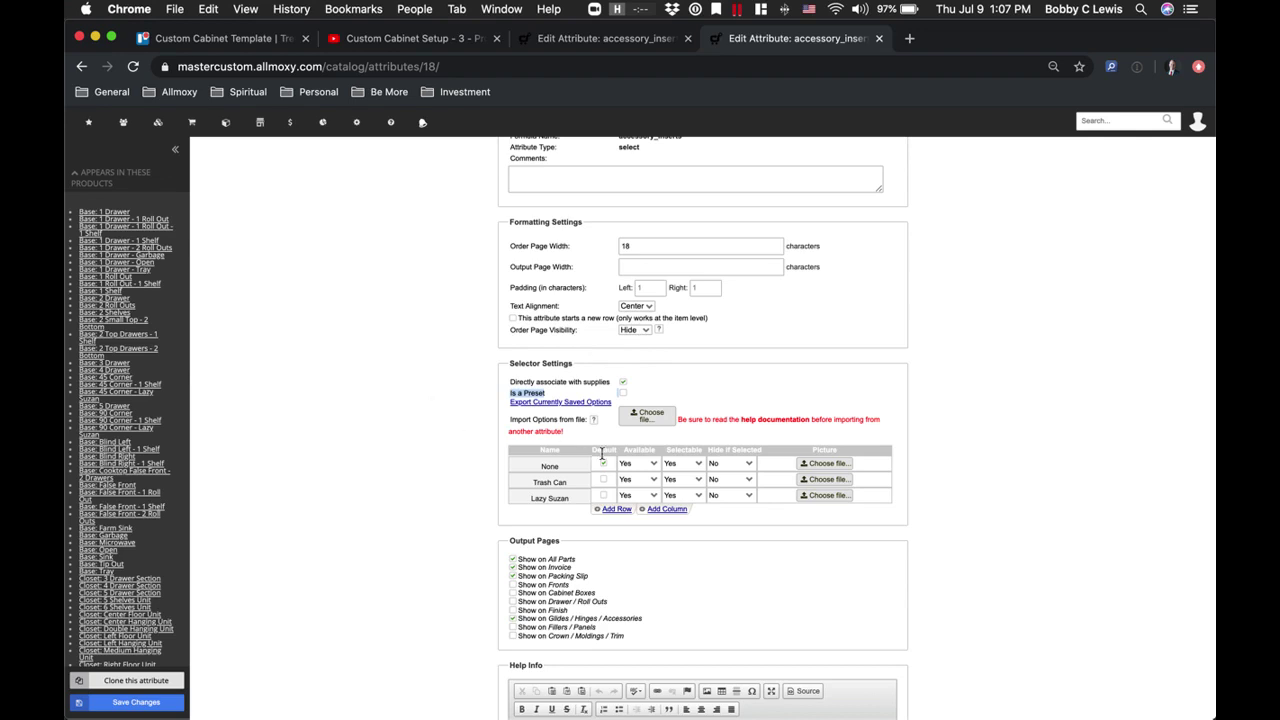
pyautogui.click(409, 443)
pyautogui.scroll(-3, 409, 450)
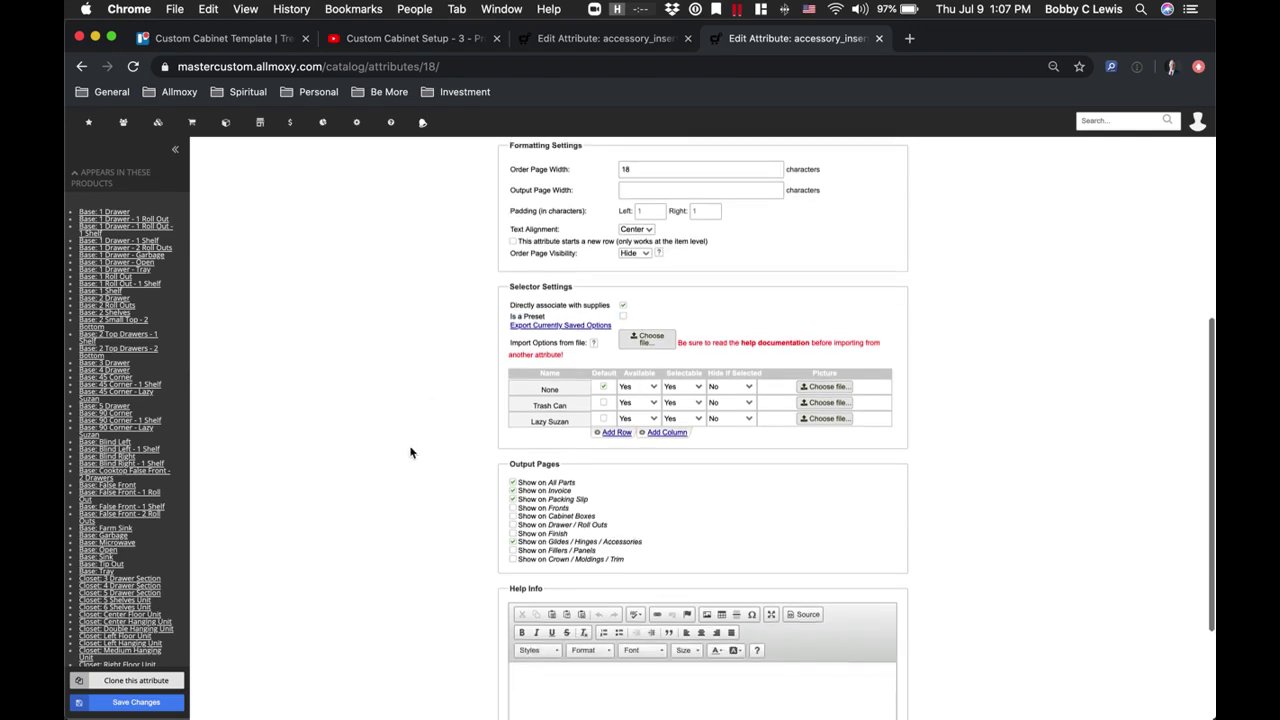
pyautogui.click(622, 301)
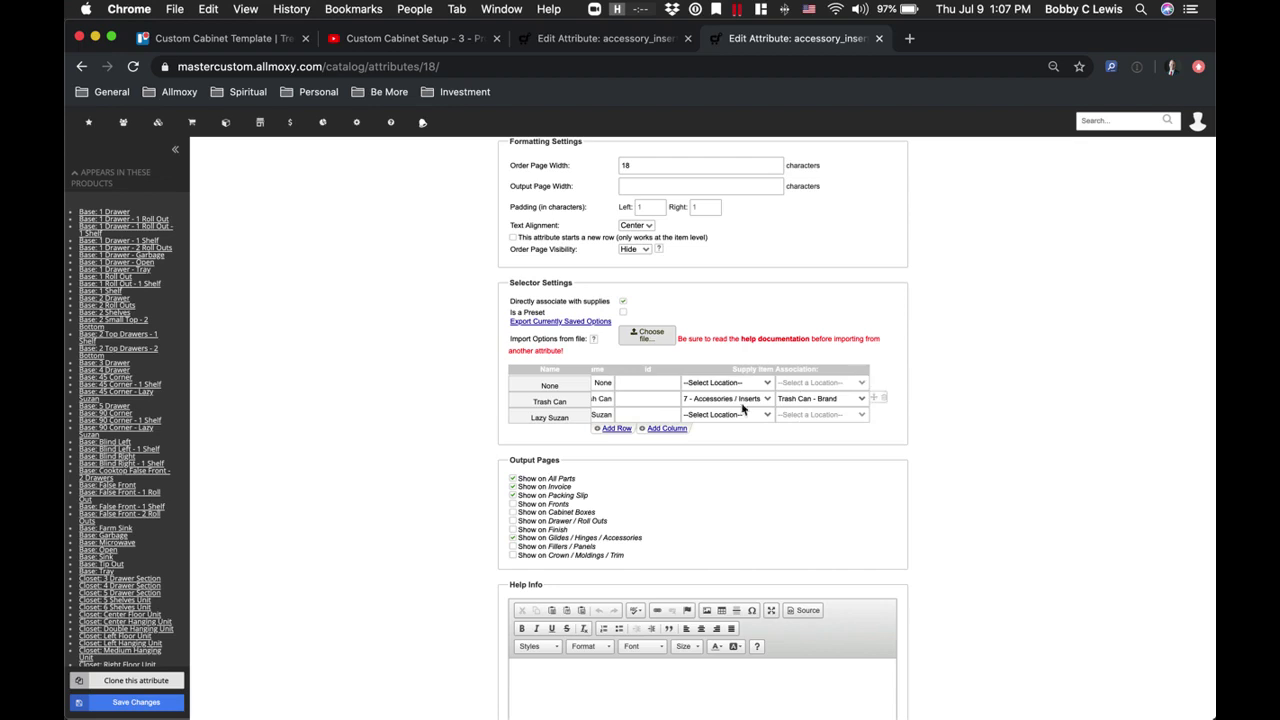
pyautogui.click(623, 302)
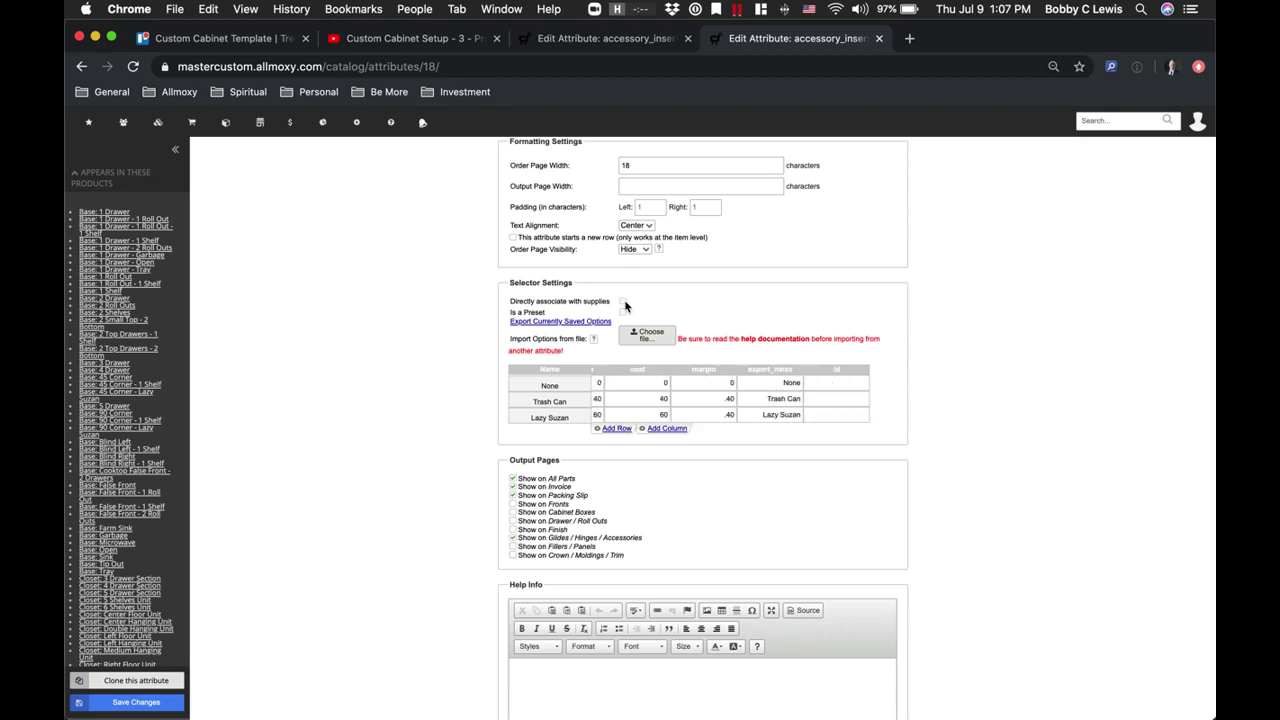
pyautogui.click(623, 301)
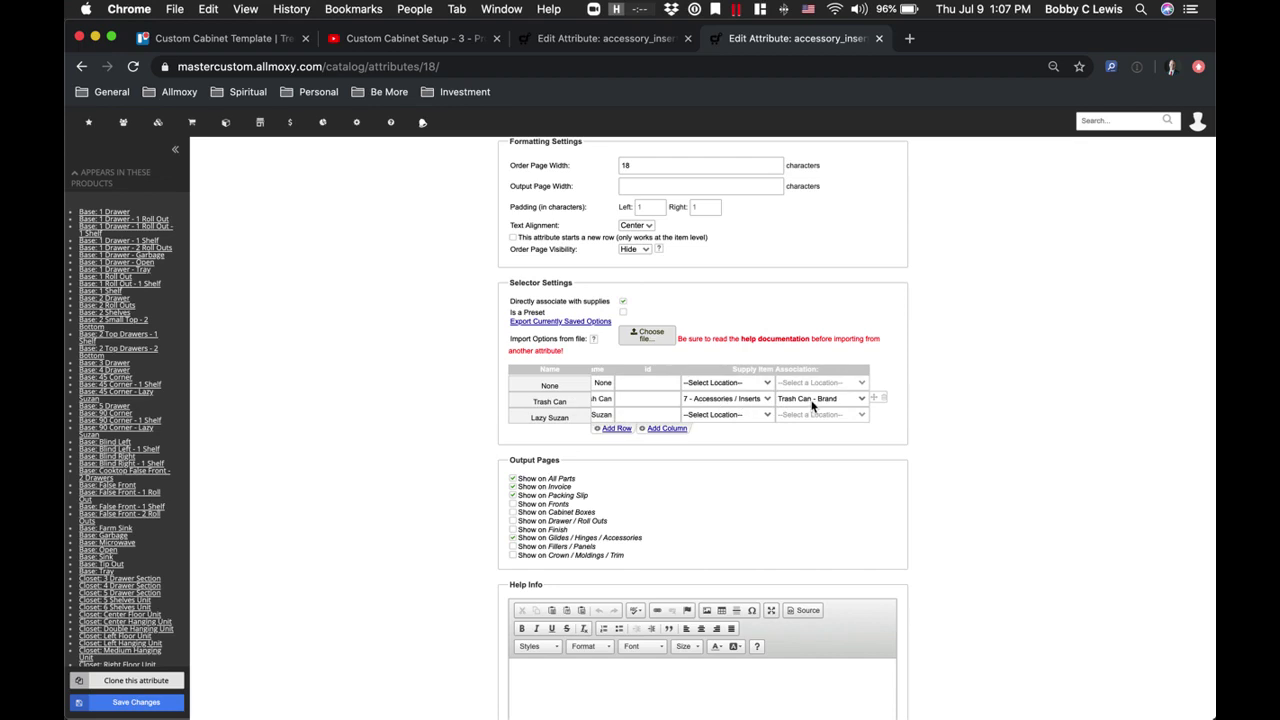
pyautogui.click(436, 393)
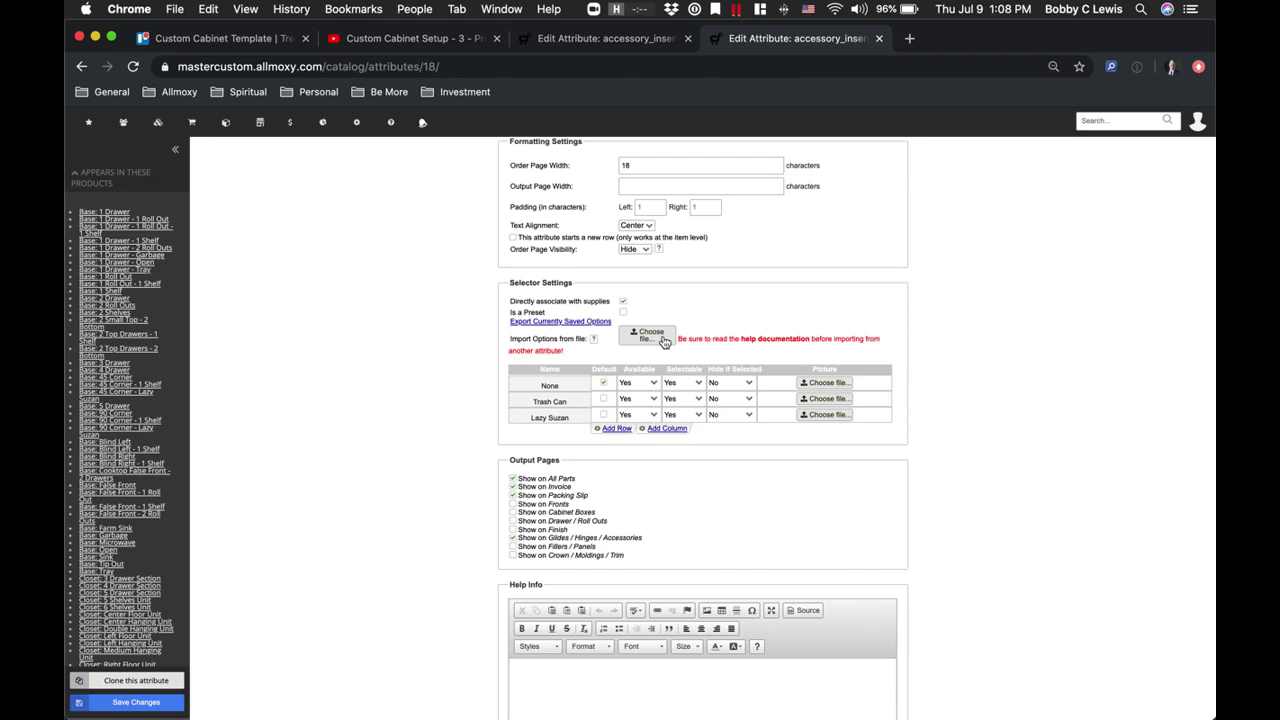
# Step: Export the currently saved options, leaving the page as asked, and save them as the CSV file attribute_options in Downloads
pyautogui.click(548, 322)
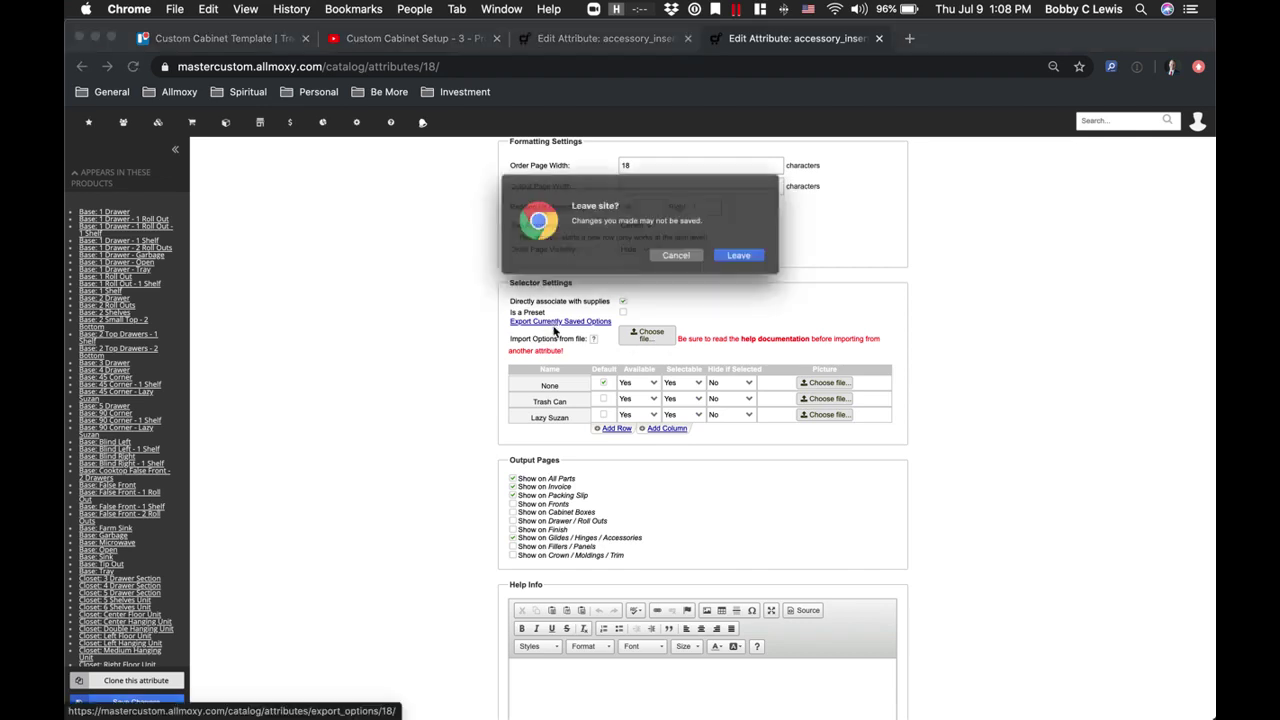
pyautogui.click(752, 264)
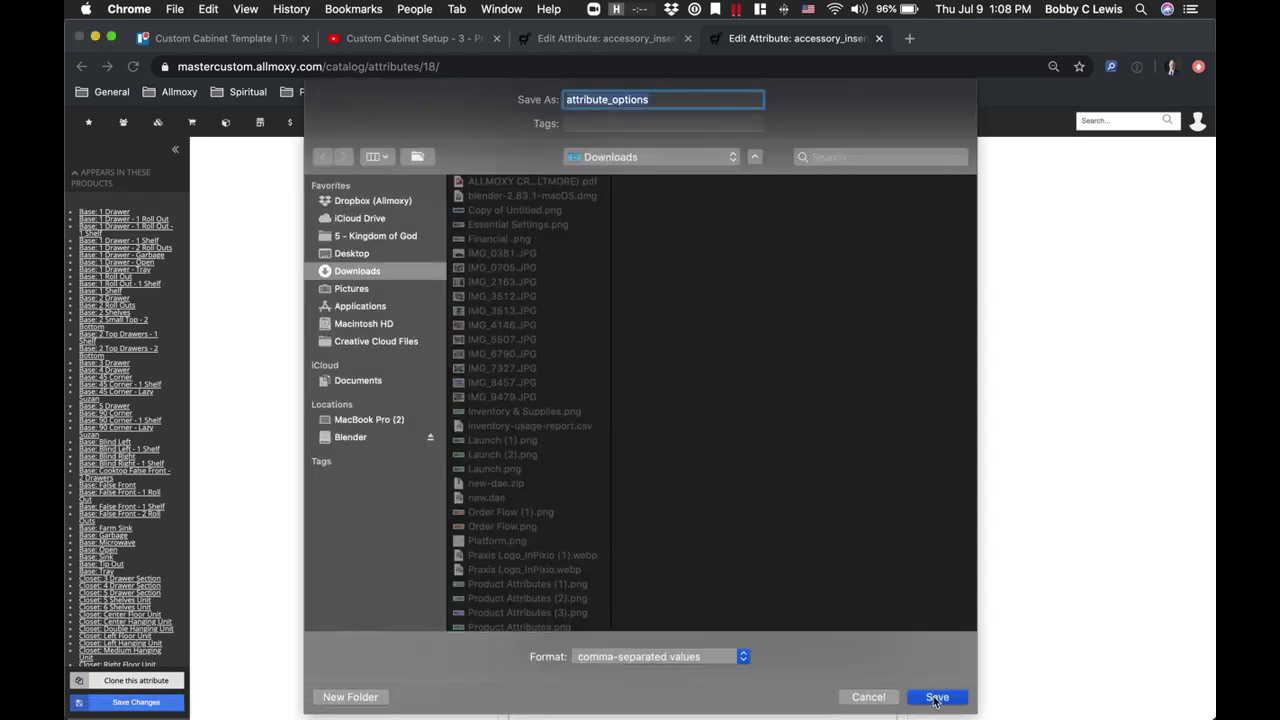
pyautogui.click(934, 696)
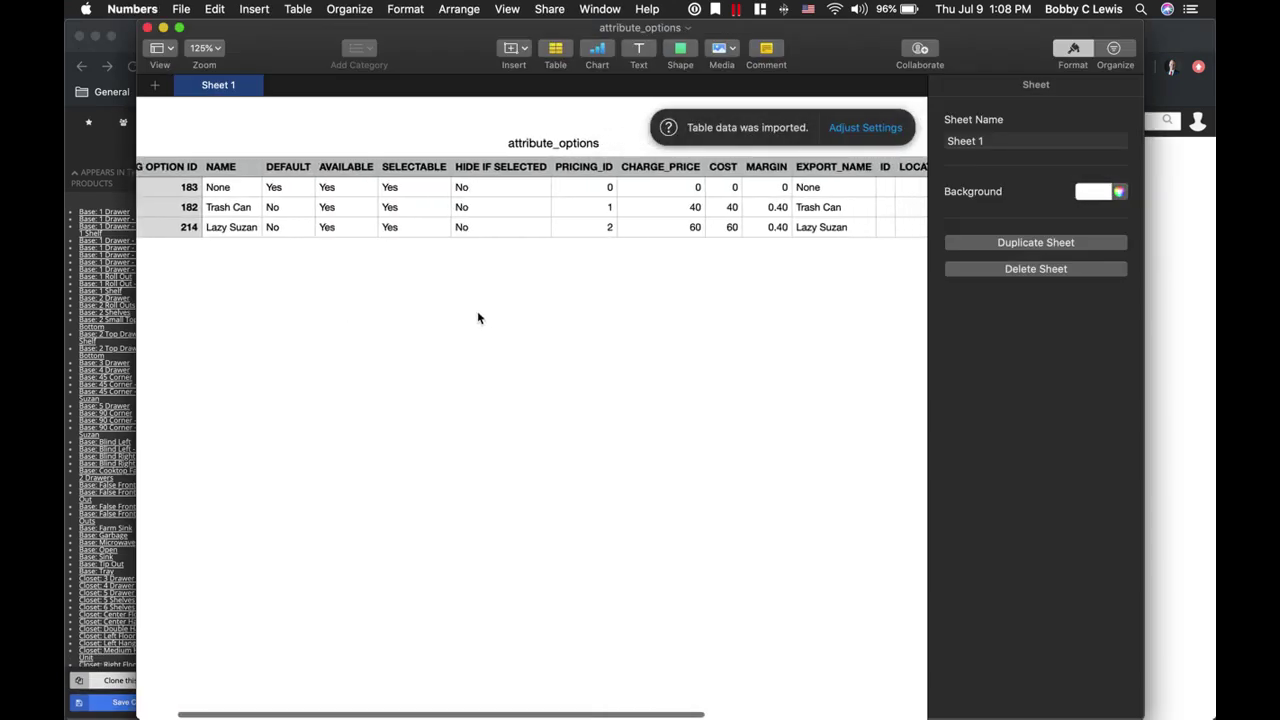
# Step: Review the exported attribute_options table in Numbers and clear the Existing Option ID values of None, Trash Can and Lazy Suzan
pyautogui.hscroll(3, 477, 318)
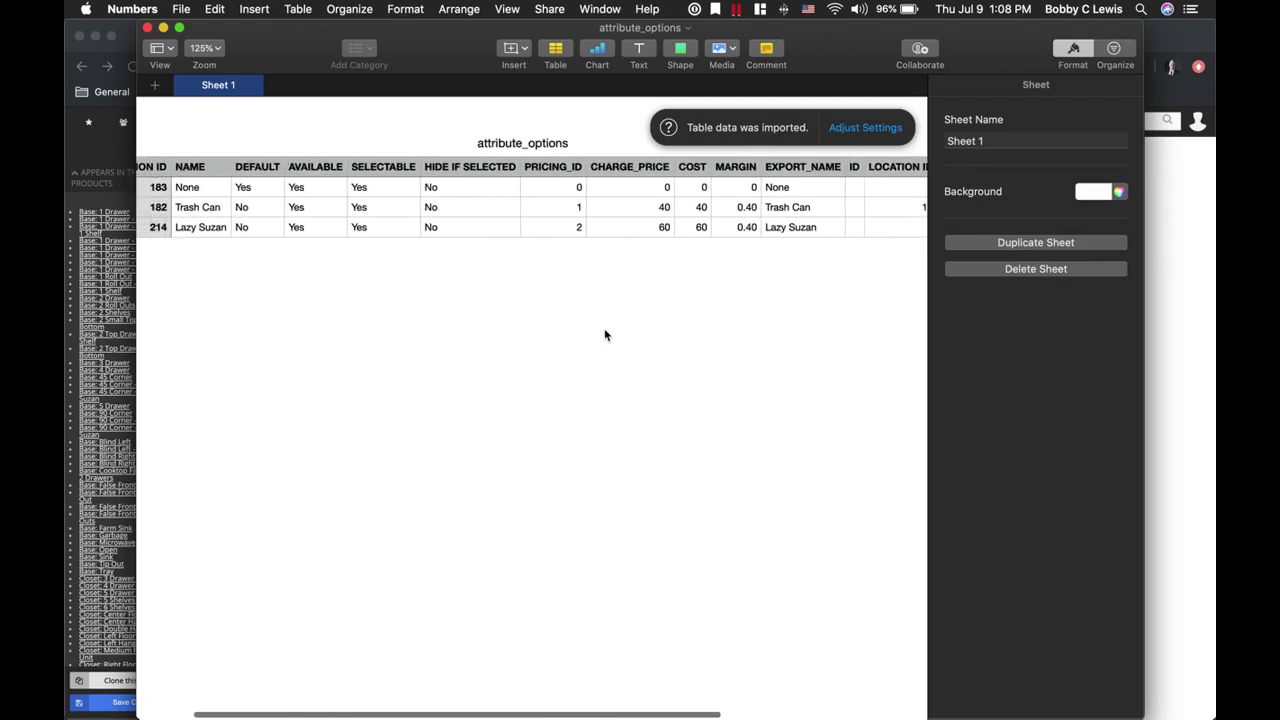
pyautogui.hscroll(-1, 604, 335)
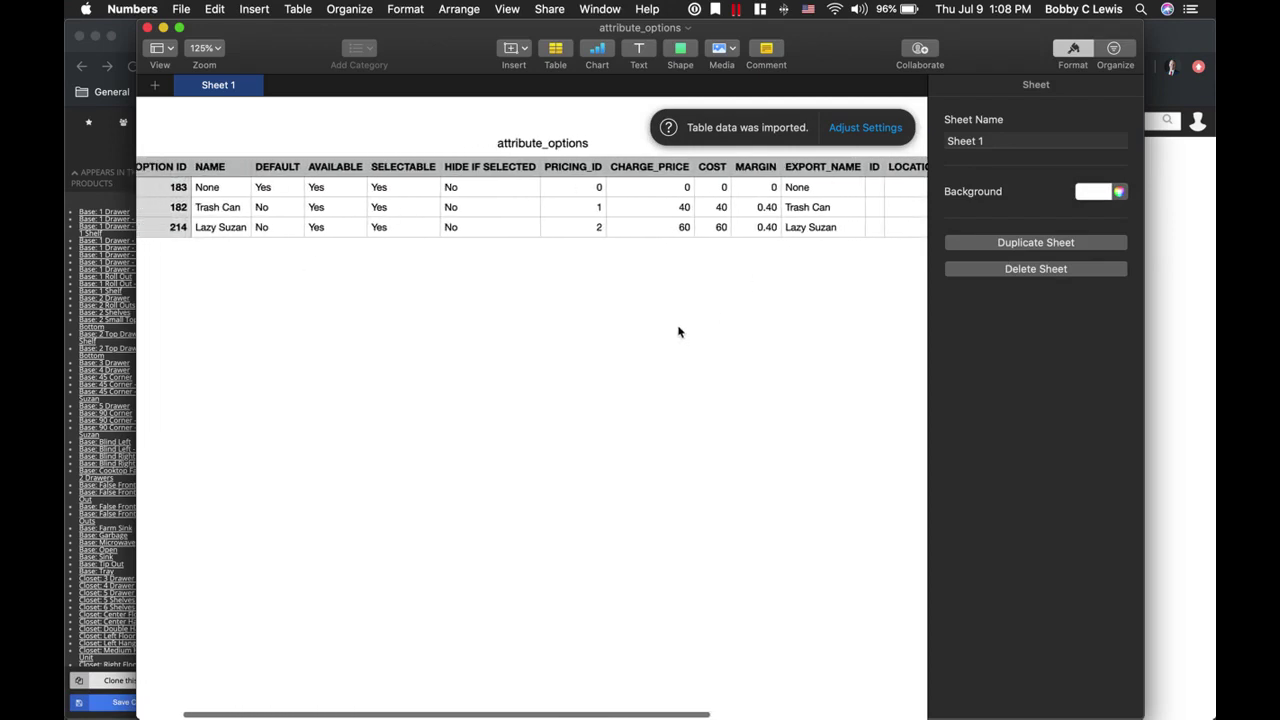
pyautogui.hscroll(-2, 680, 332)
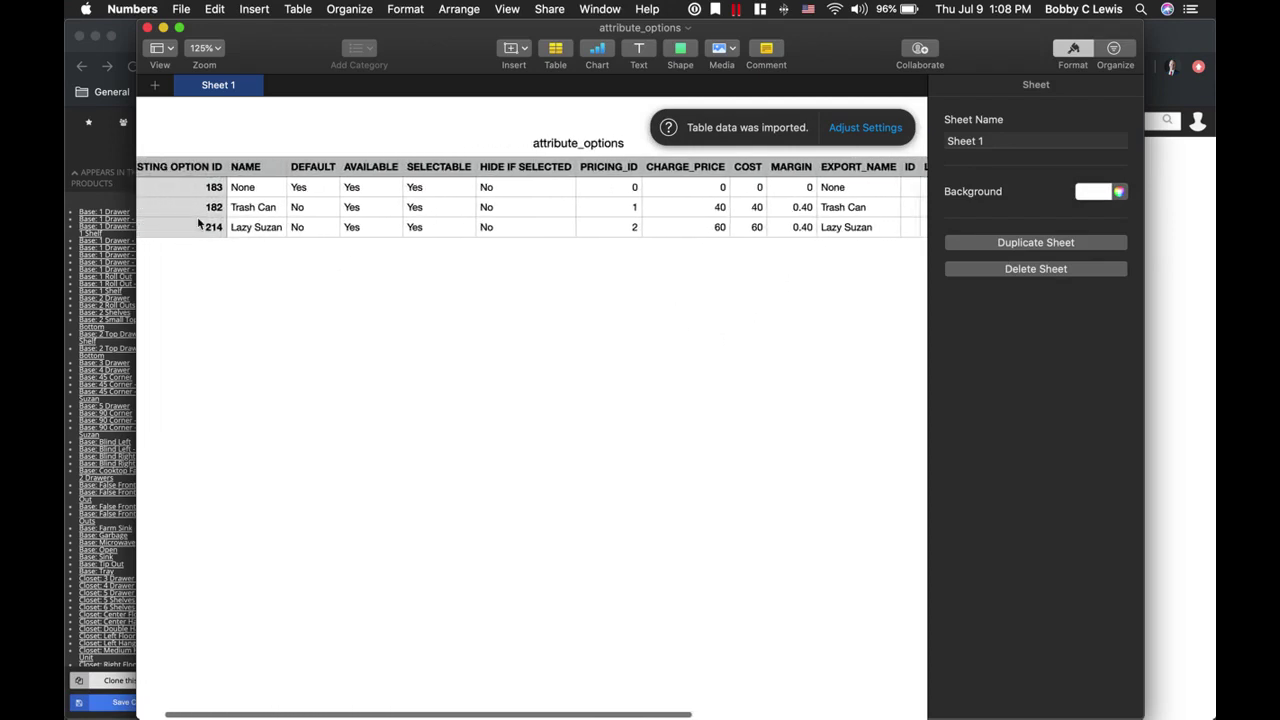
pyautogui.hscroll(-2, 309, 374)
pyautogui.moveTo(249, 195); pyautogui.dragTo(246, 226)
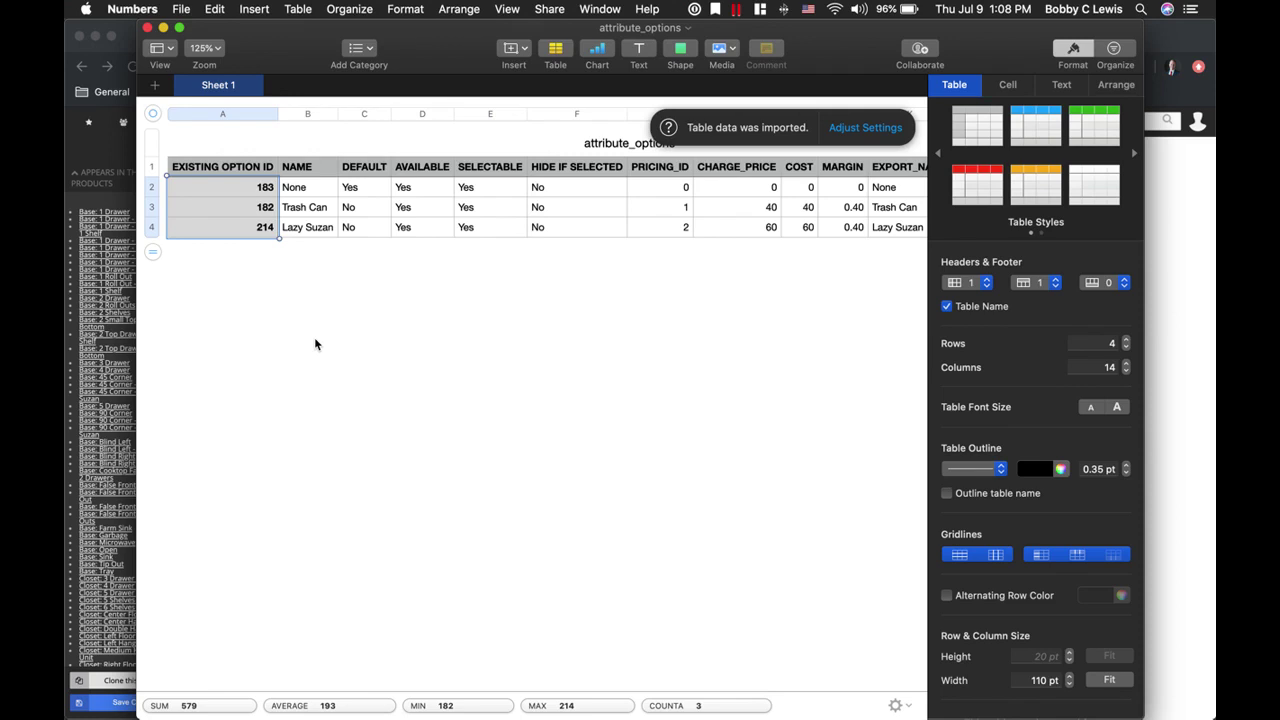
pyautogui.press('BackSpace')
pyautogui.click(314, 344)
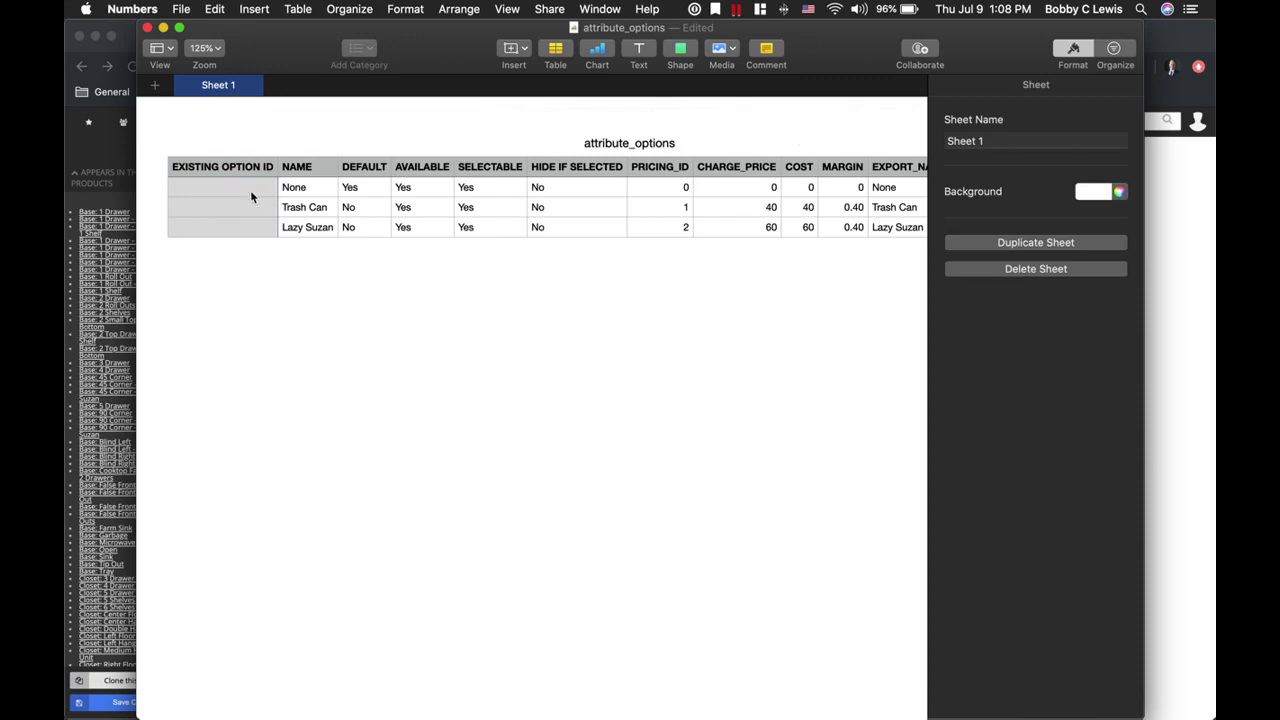
# Step: Close the attribute_options spreadsheet and return to the Accessory / Inserts attribute page in Chrome
pyautogui.hscroll(1, 240, 234)
pyautogui.click(148, 28)
pyautogui.click(525, 255)
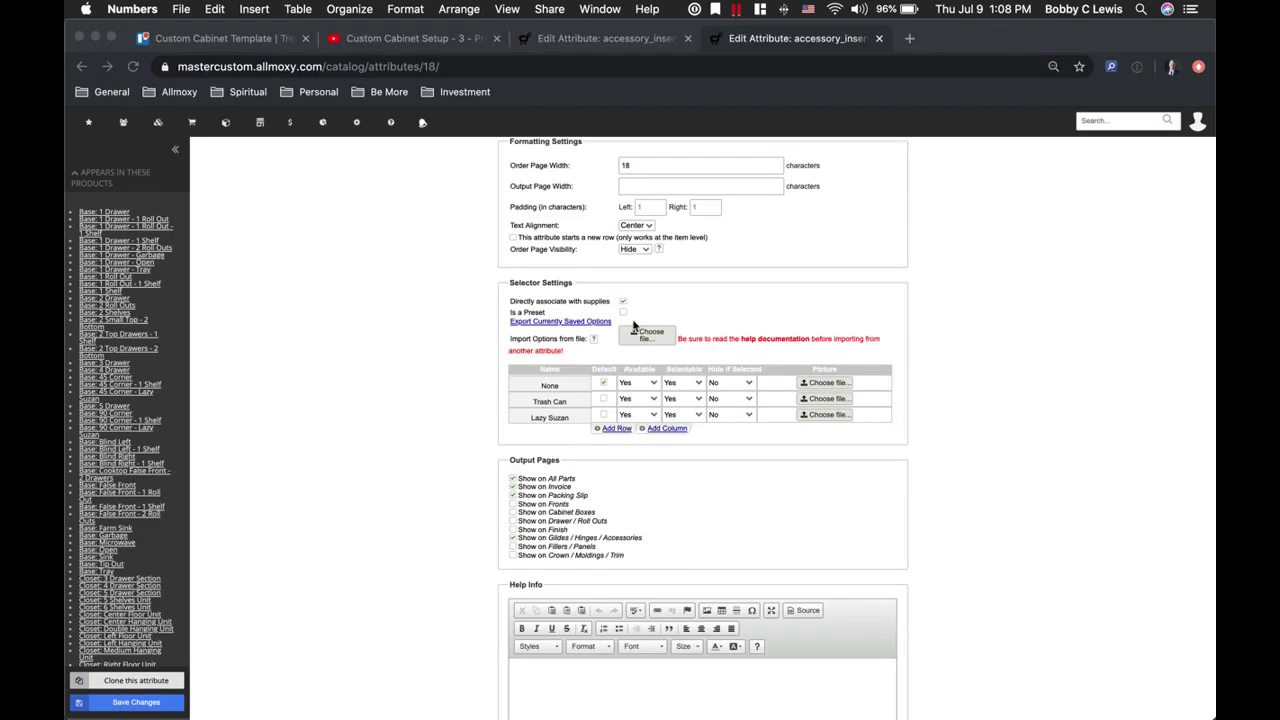
pyautogui.click(420, 359)
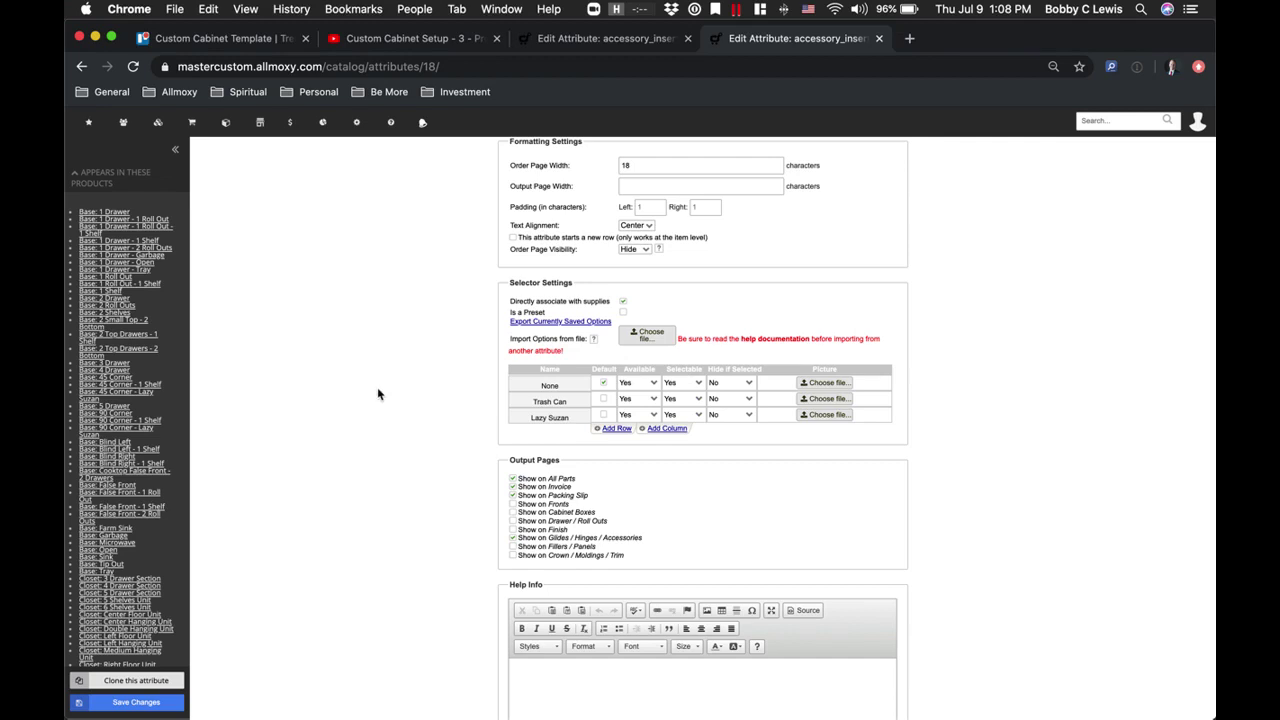
# Step: Review the Output Pages options and the Help Info editor of the Accessory / Inserts attribute
pyautogui.scroll(-1, 296, 612)
pyautogui.scroll(-3, 300, 600)
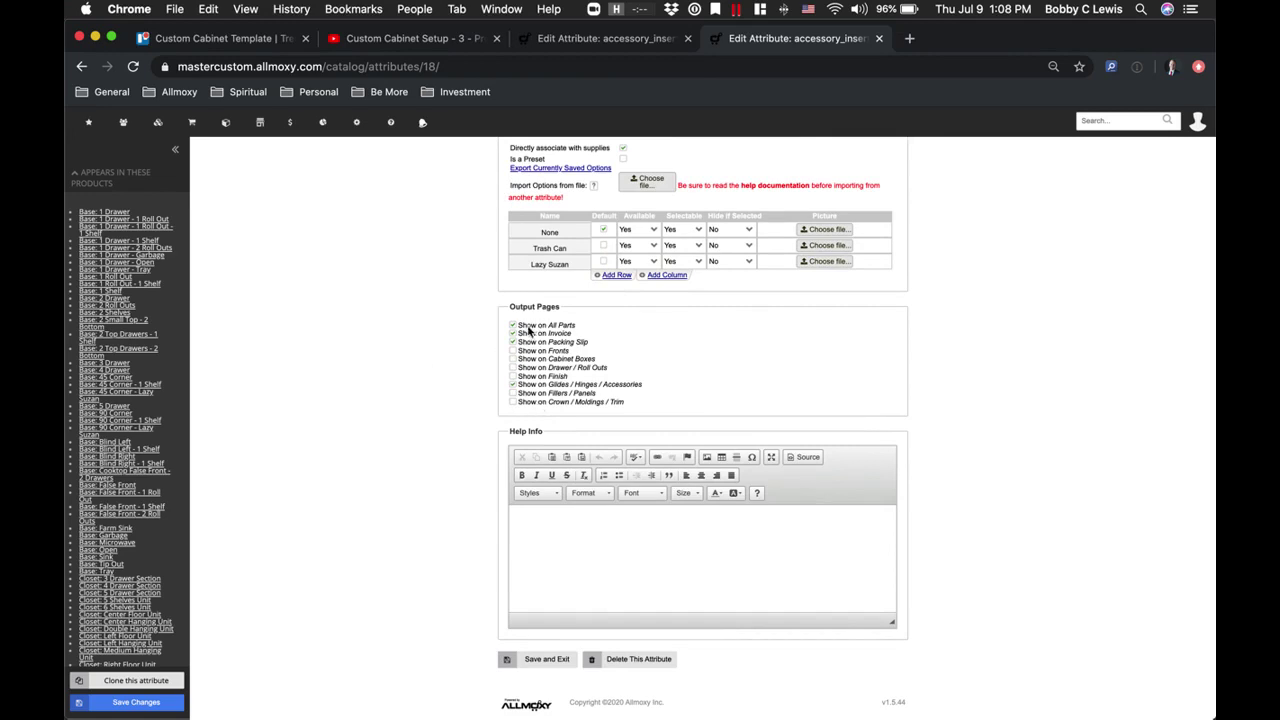
pyautogui.click(616, 565)
pyautogui.scroll(5, 425, 509)
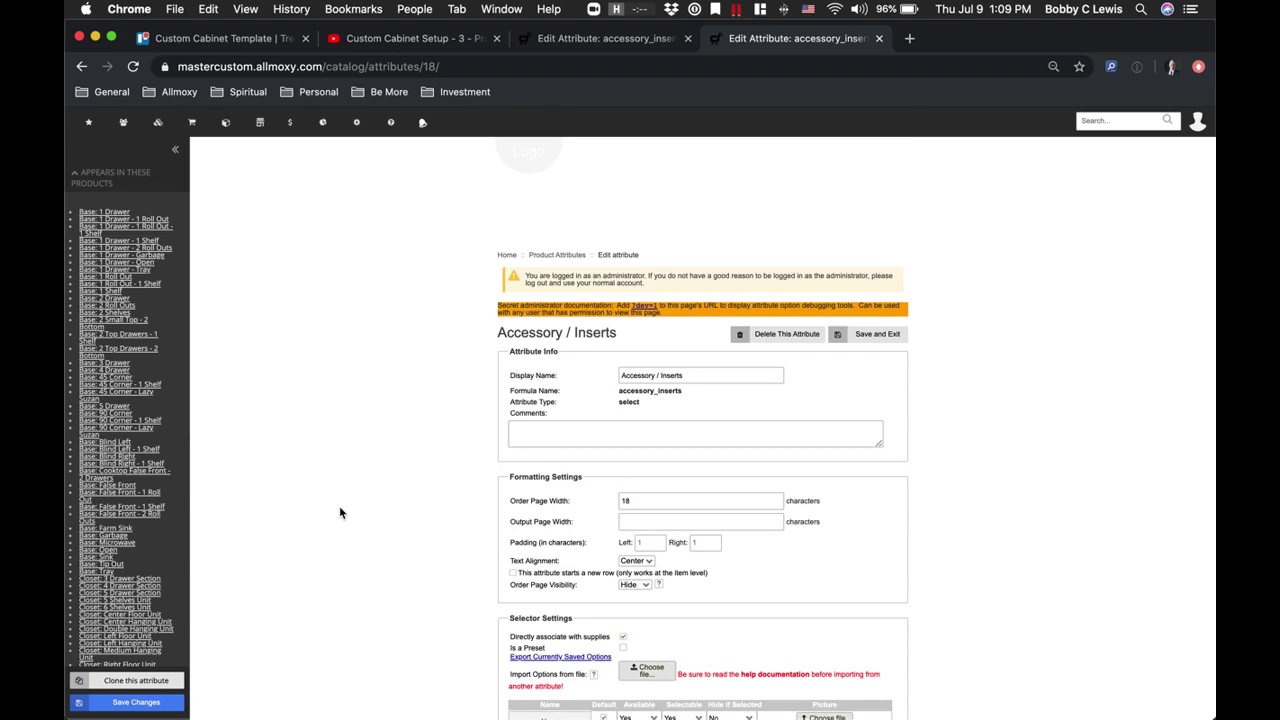
pyautogui.moveTo(492, 715)
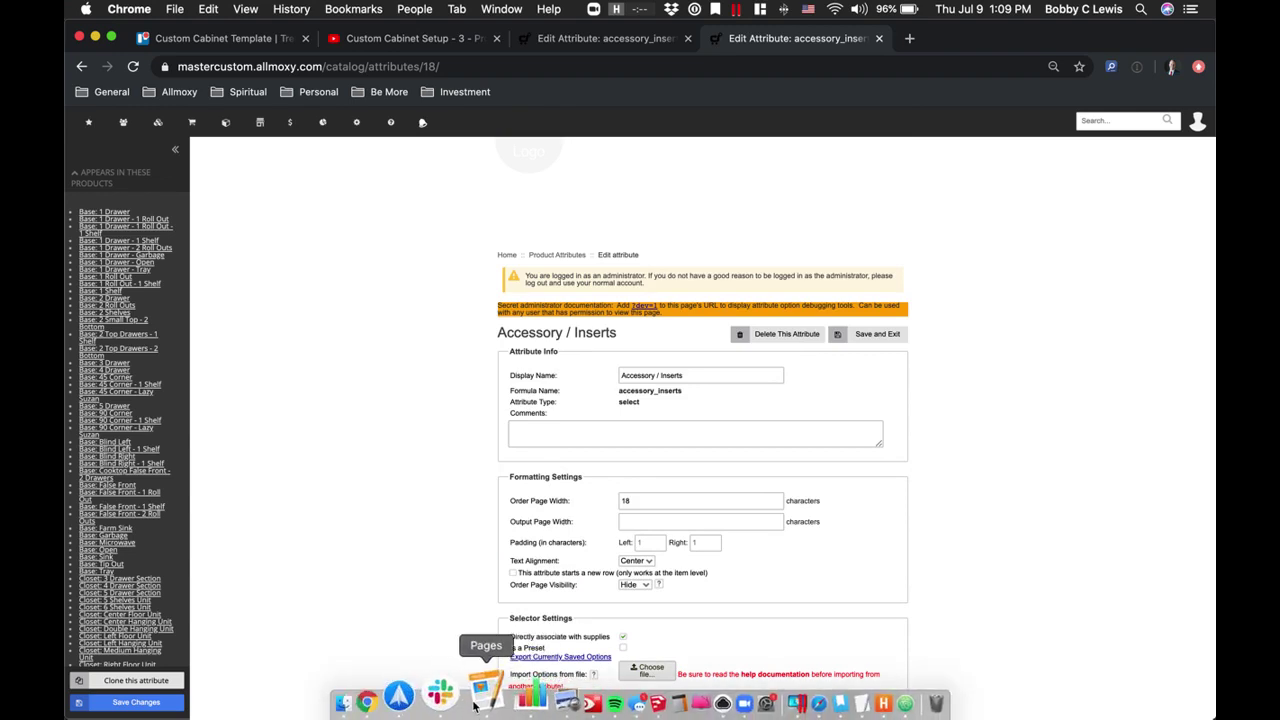
pyautogui.click(677, 698)
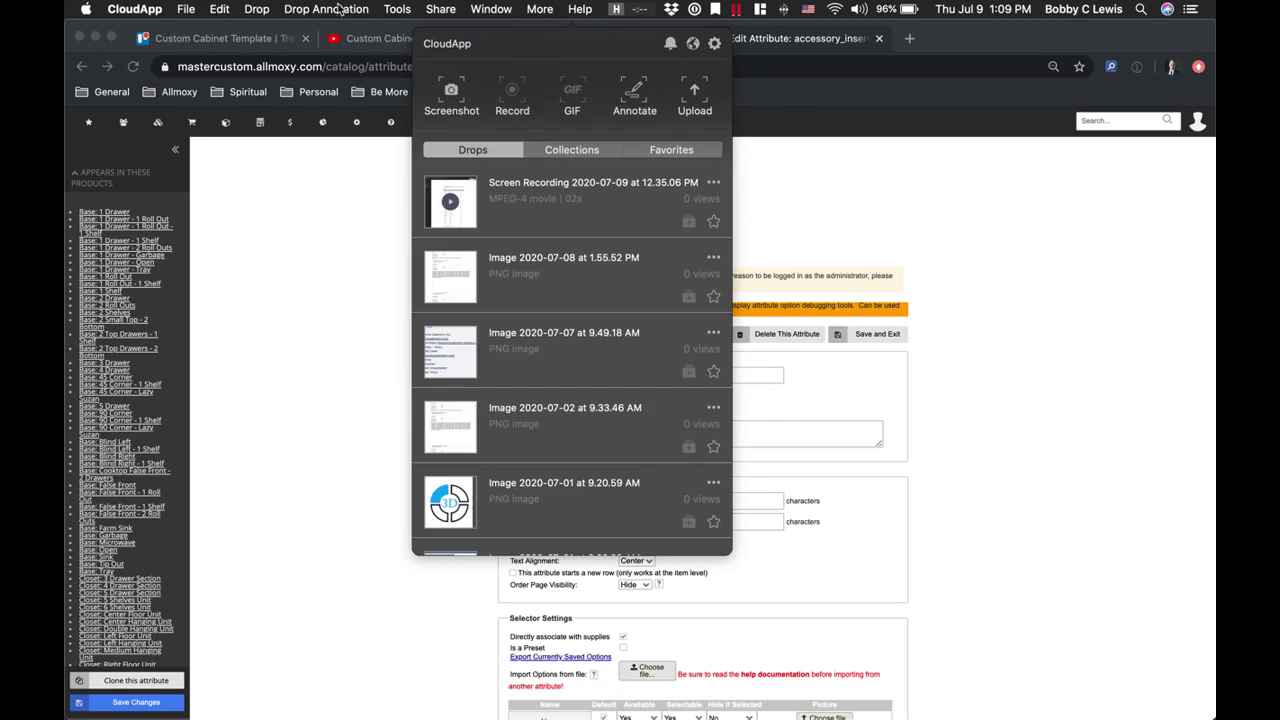
pyautogui.click(272, 491)
pyautogui.hotkey('ctrl', 'Up')
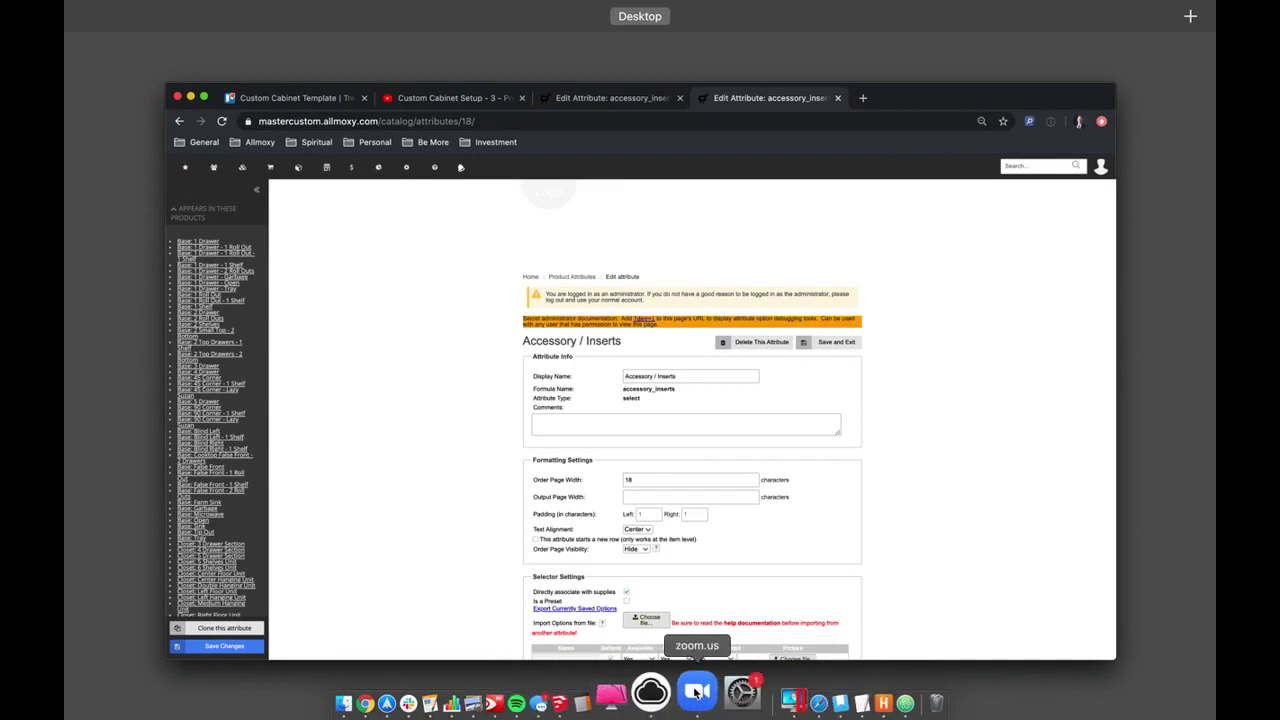
pyautogui.click(374, 374)
pyautogui.scroll(-10, 385, 305)
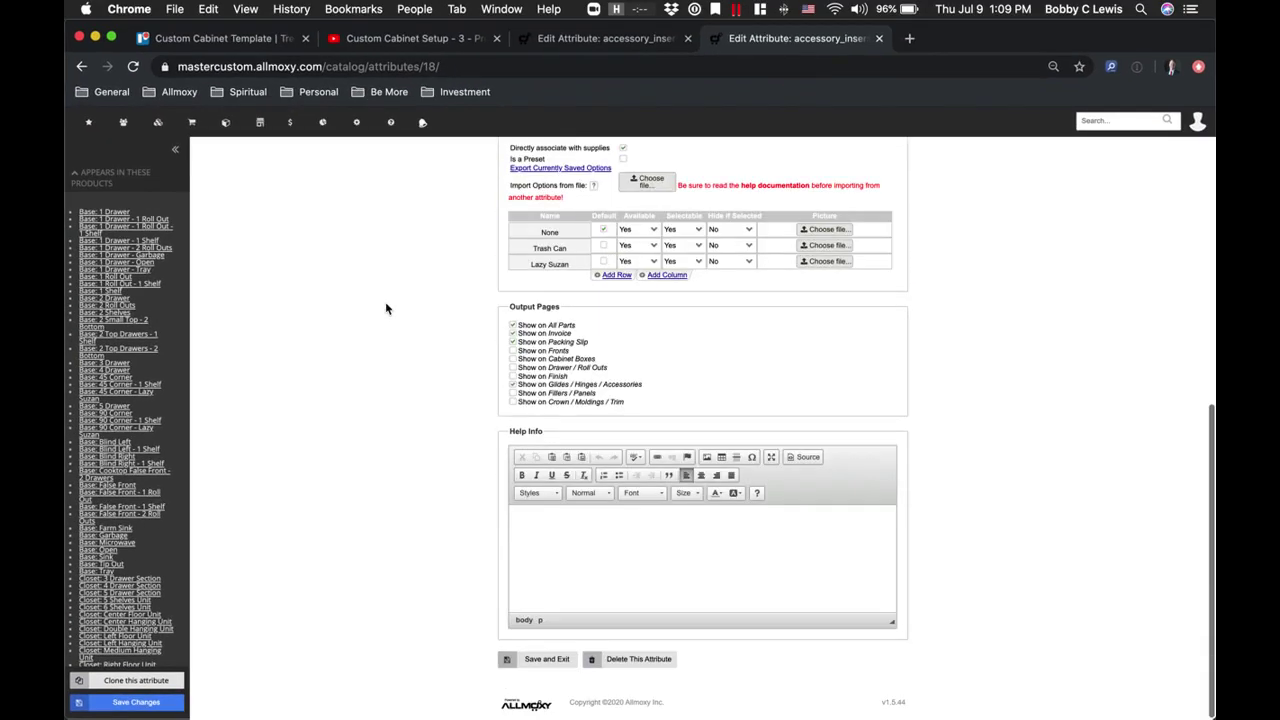
pyautogui.scroll(10, 391, 329)
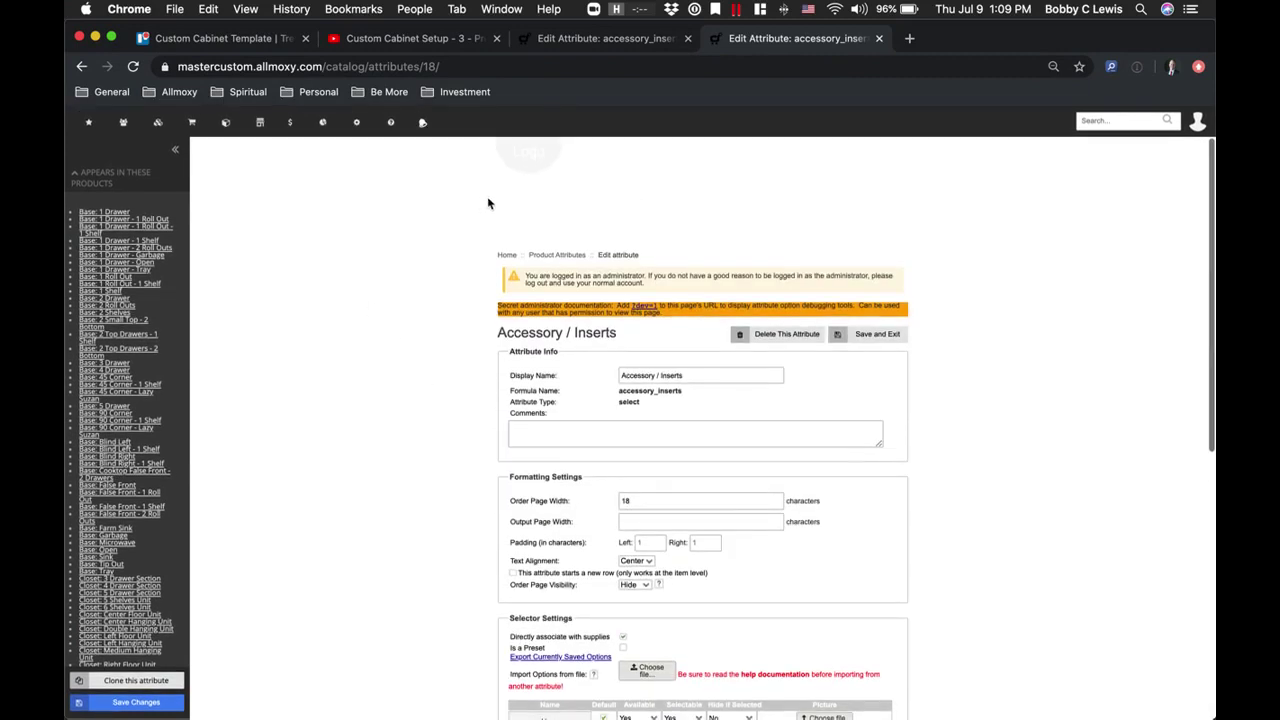
pyautogui.click(595, 10)
pyautogui.click(609, 164)
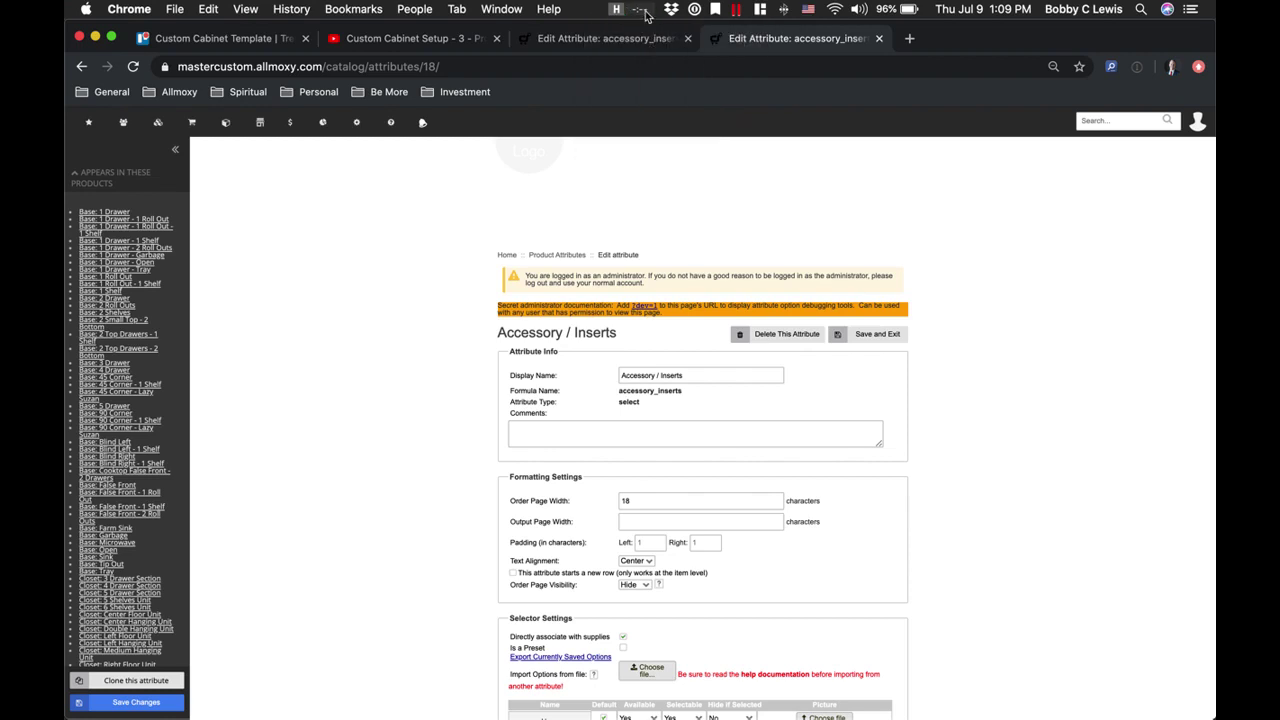
pyautogui.click(629, 10)
pyautogui.click(618, 10)
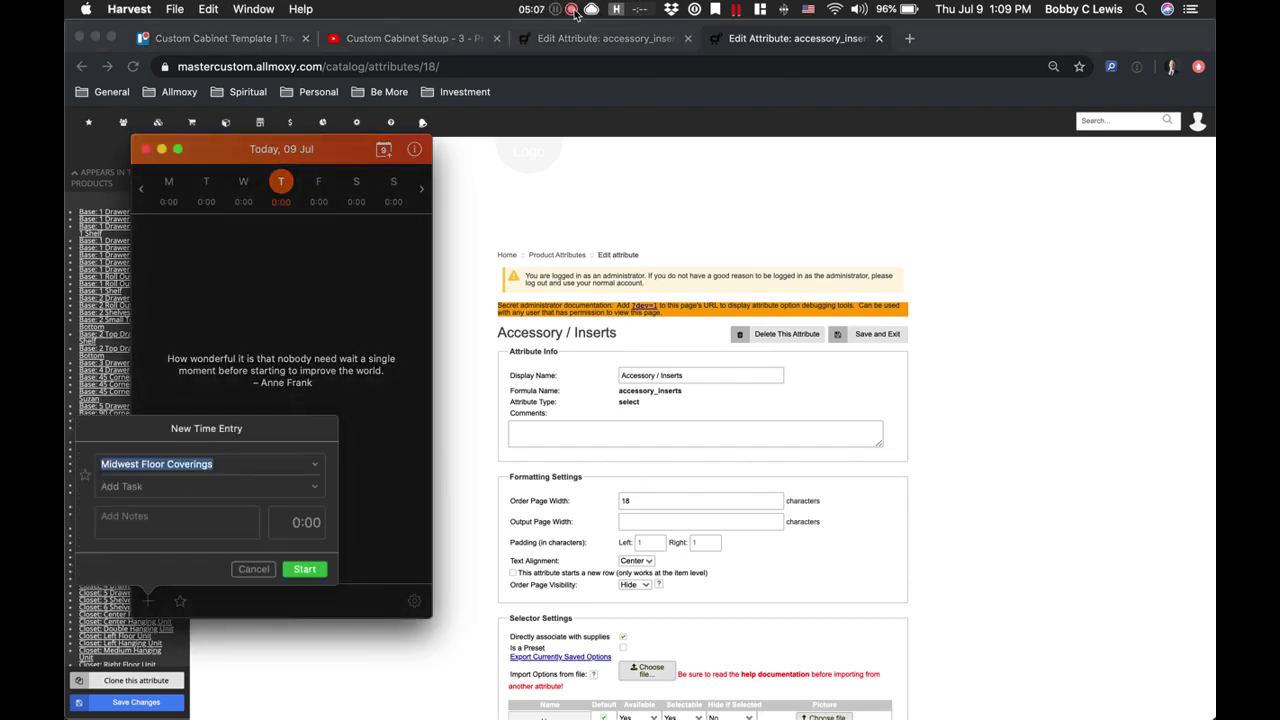